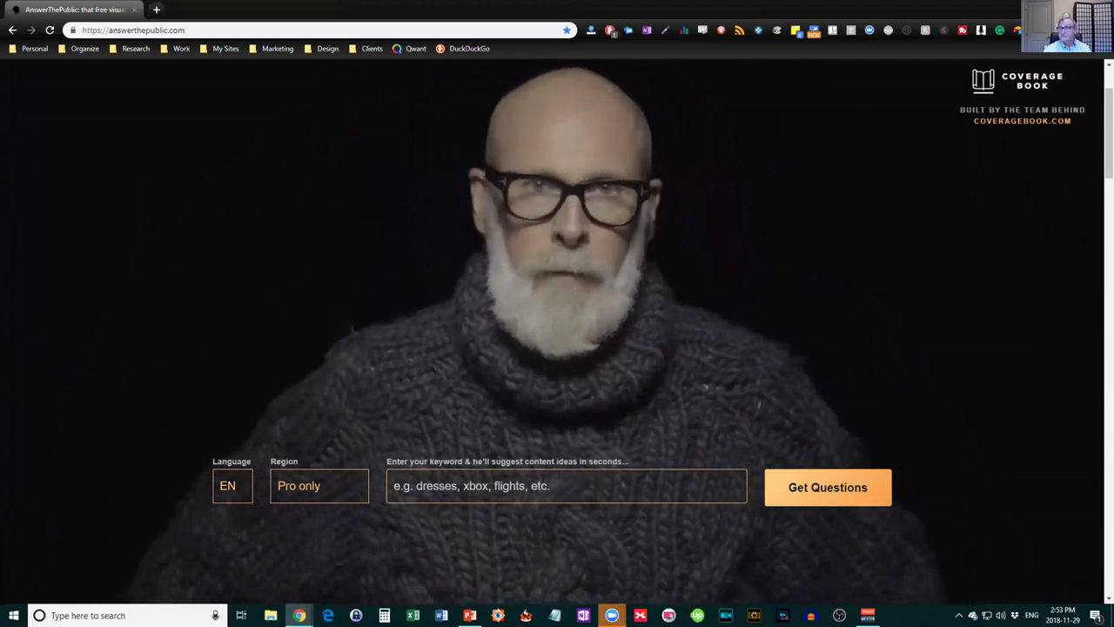
Step: Run an AnswerThePublic search for 'video' to get its 185 questions report
key("Down")
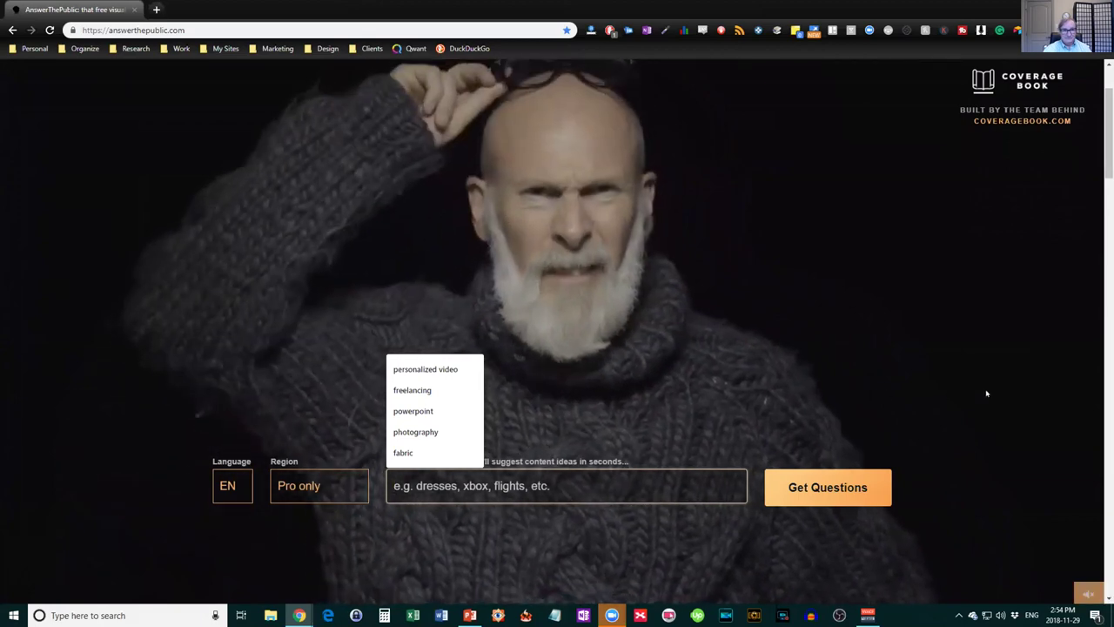
key("Escape")
key("Down")
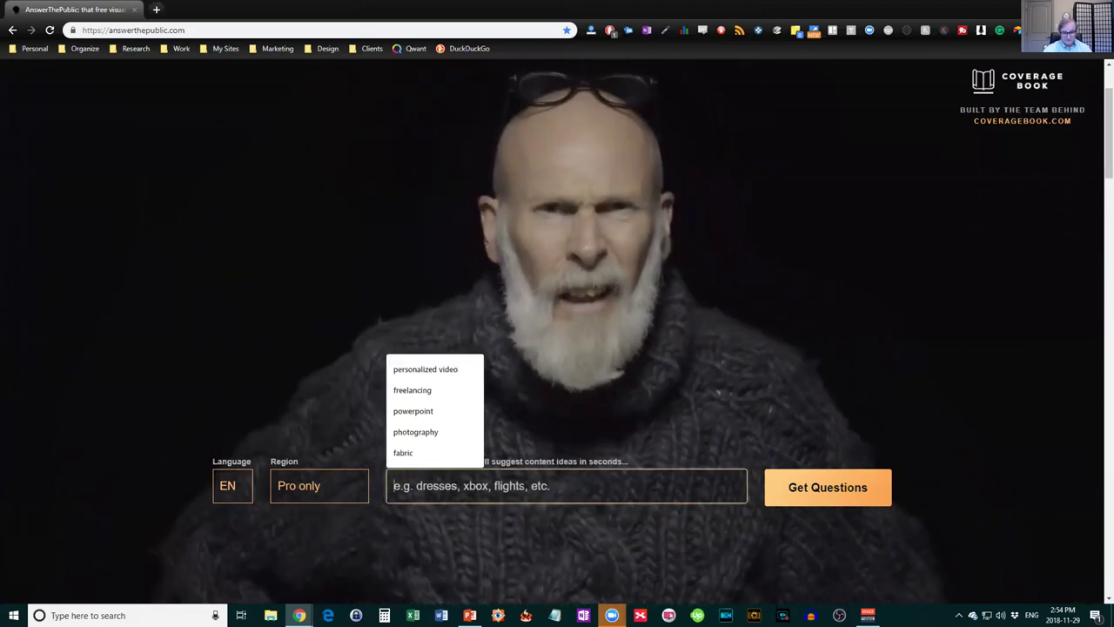
type("video")
key("Return")
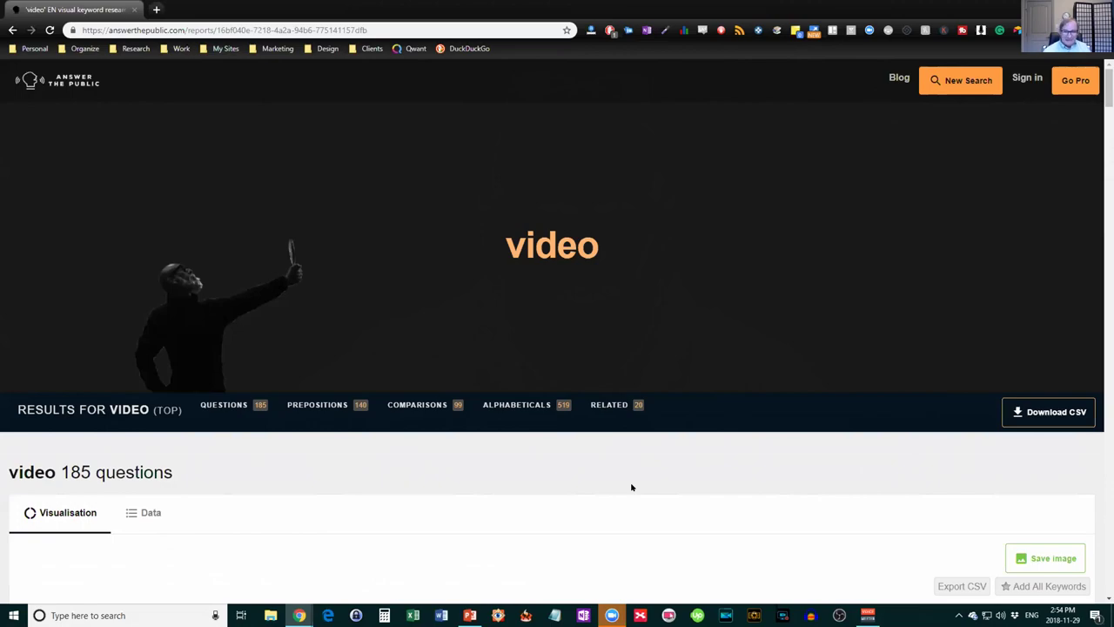
scroll(625, 485, "down", 5)
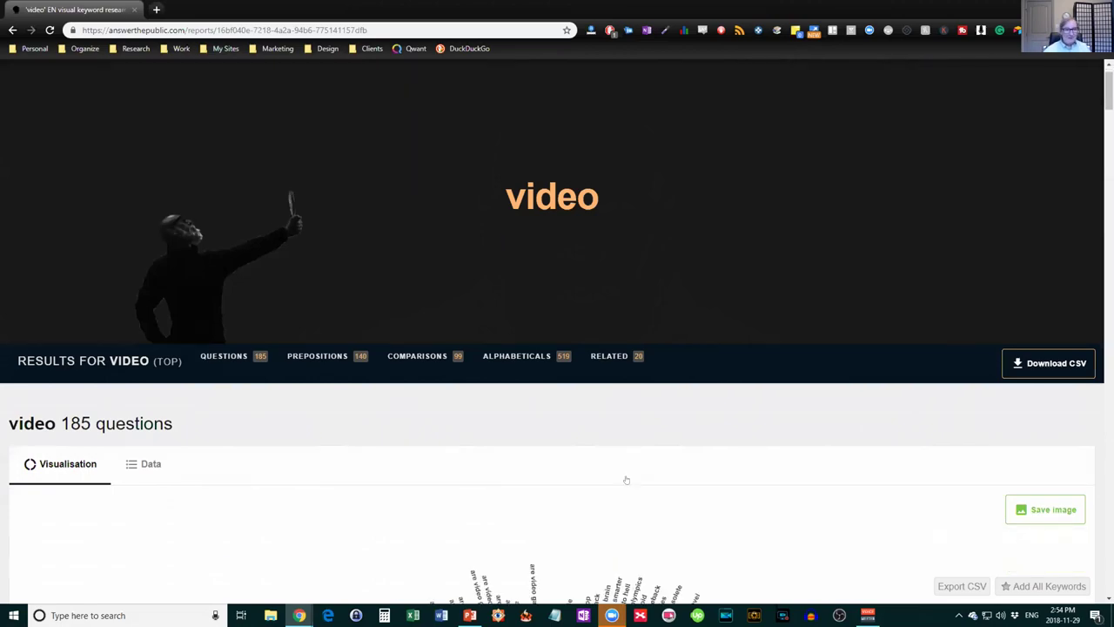
scroll(822, 384, "down", 1)
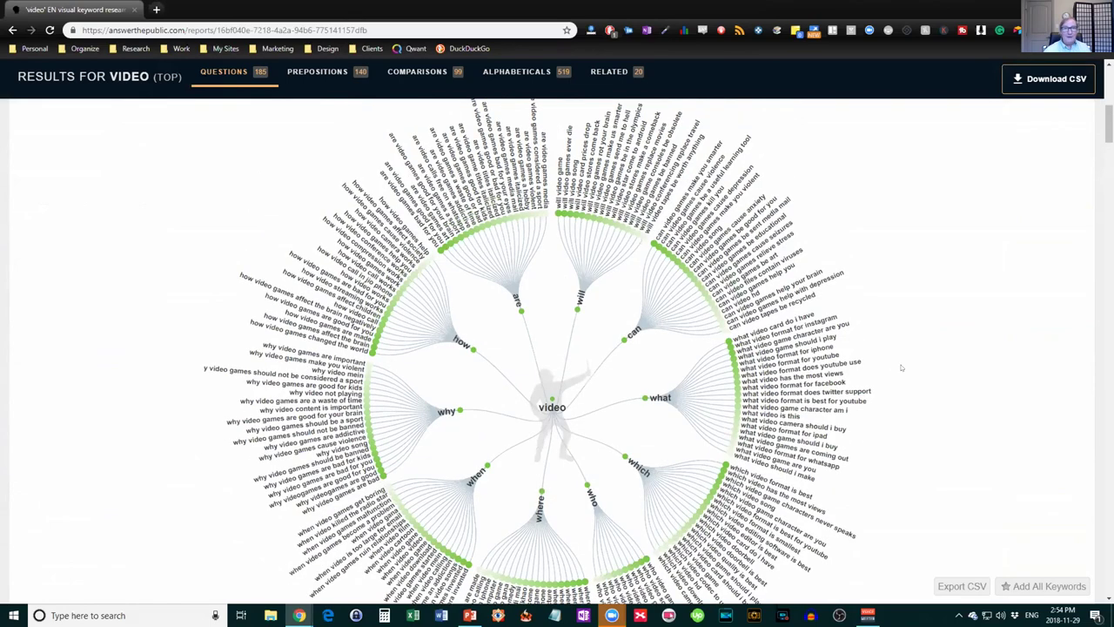
scroll(901, 367, "up", 1)
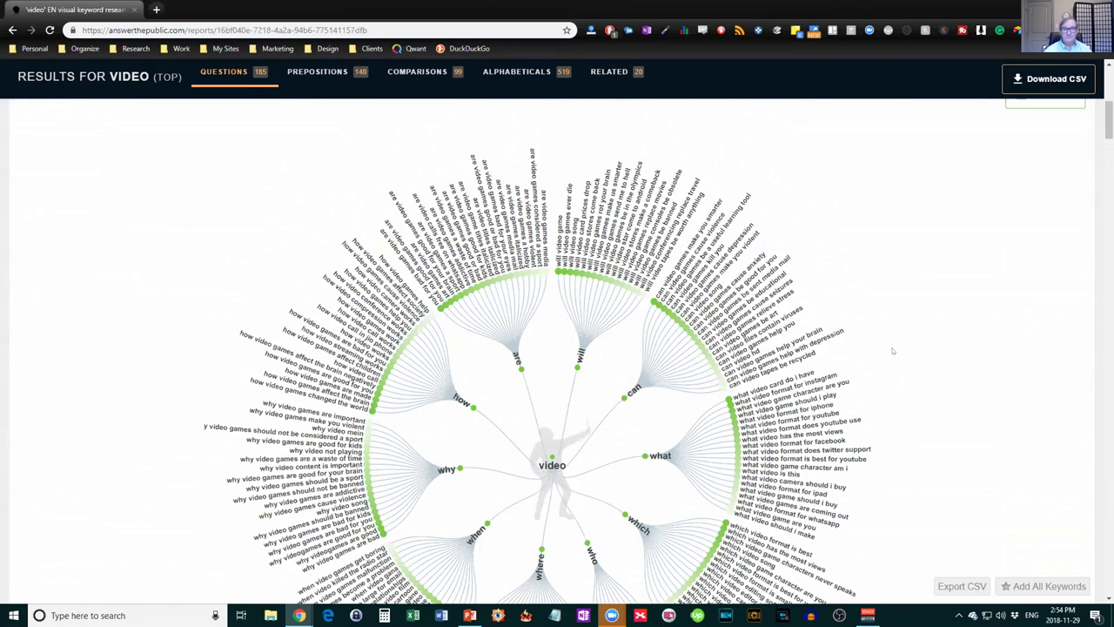
scroll(769, 321, "down", 3)
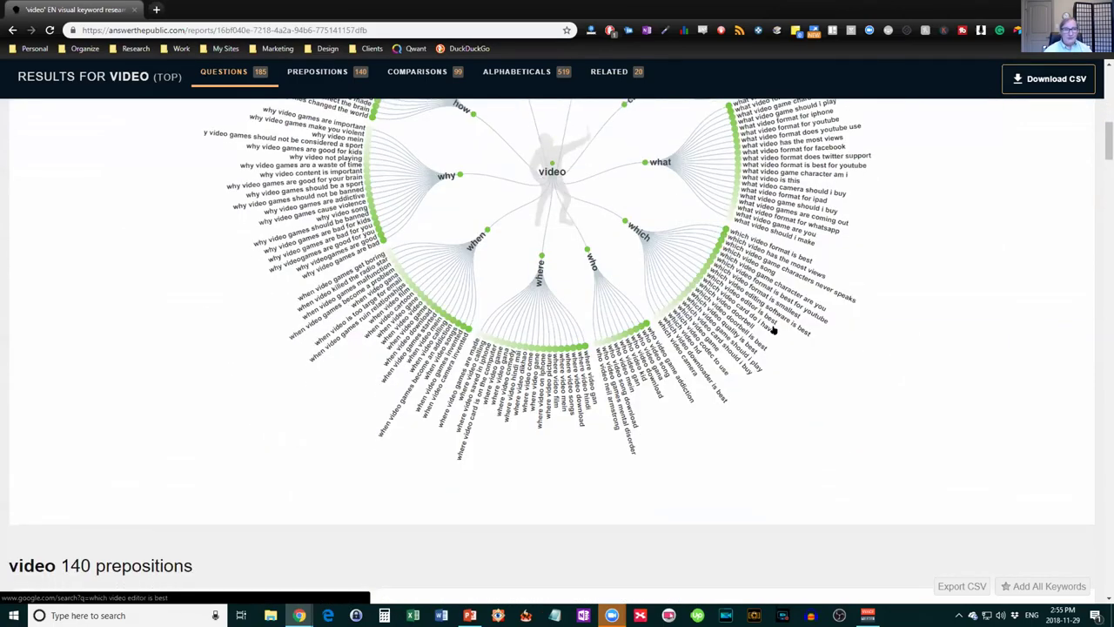
scroll(772, 327, "down", 4)
scroll(335, 366, "down", 3)
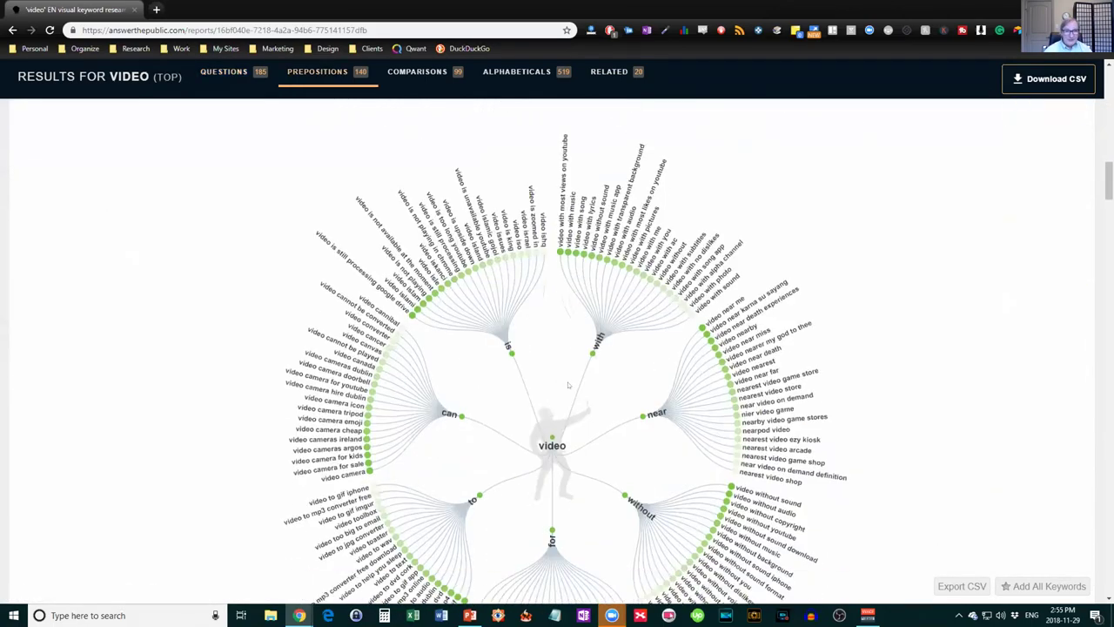
scroll(413, 320, "down", 8)
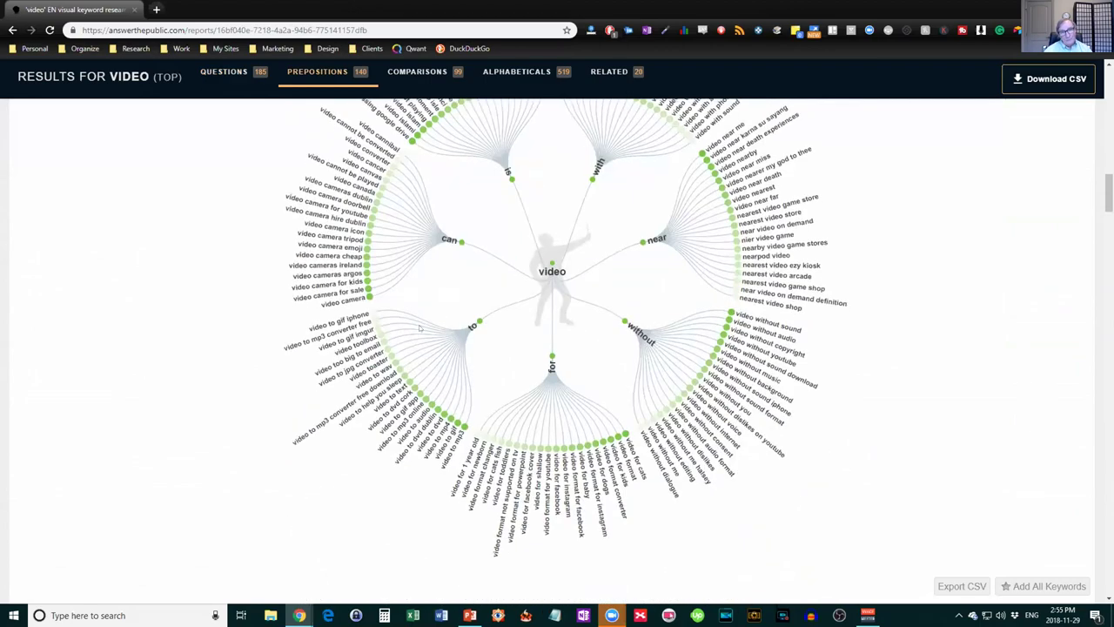
scroll(712, 294, "down", 3)
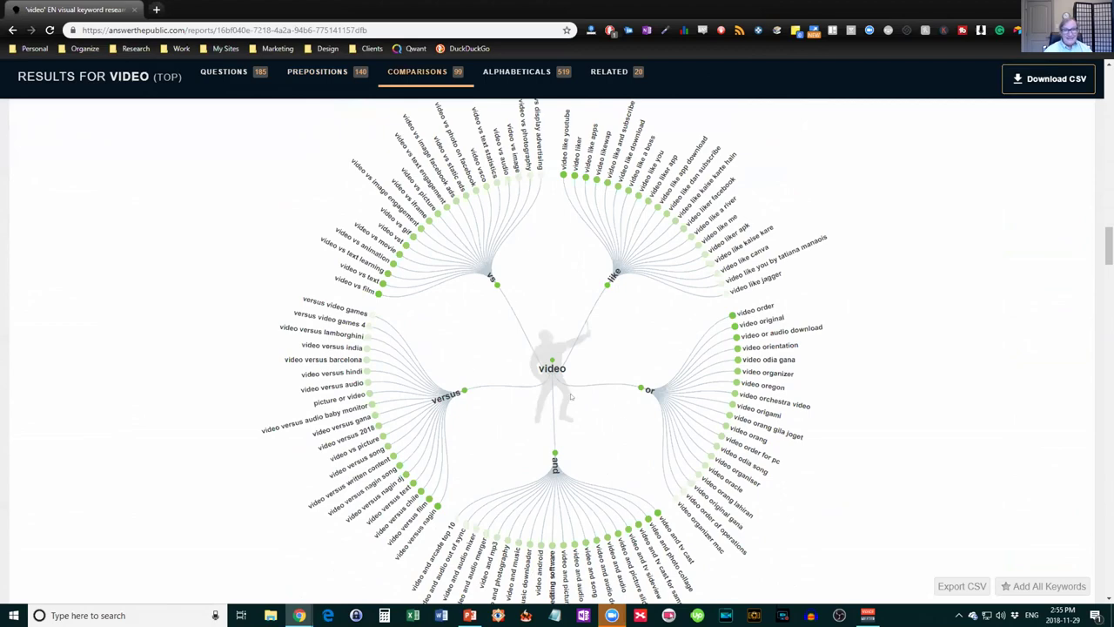
scroll(626, 300, "down", 8)
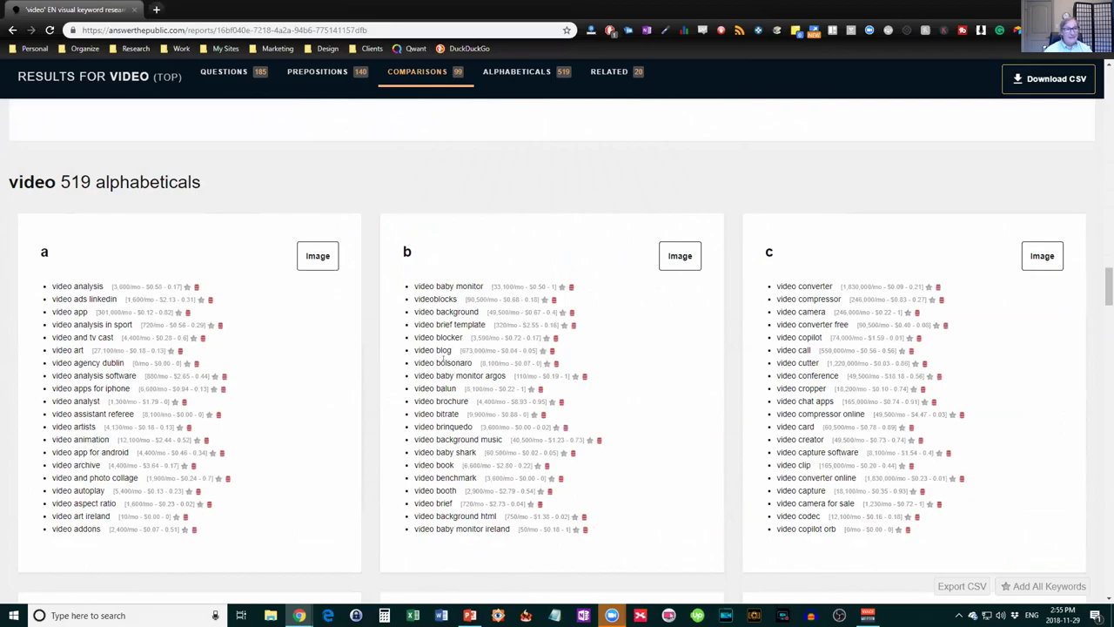
scroll(466, 367, "up", 12)
scroll(465, 366, "up", 8)
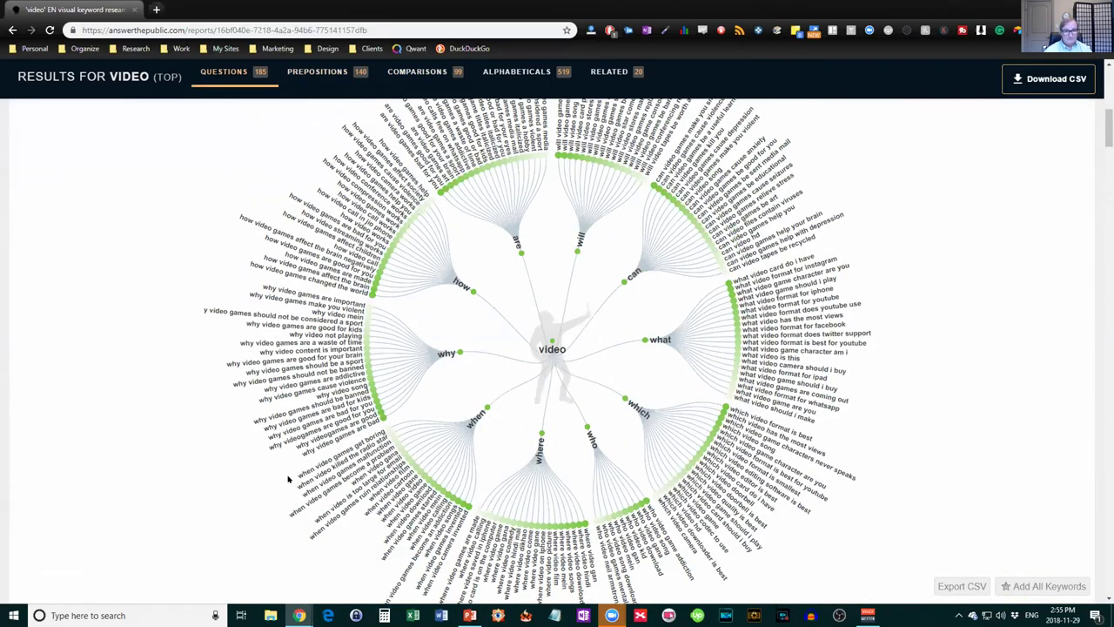
scroll(369, 454, "up", 4)
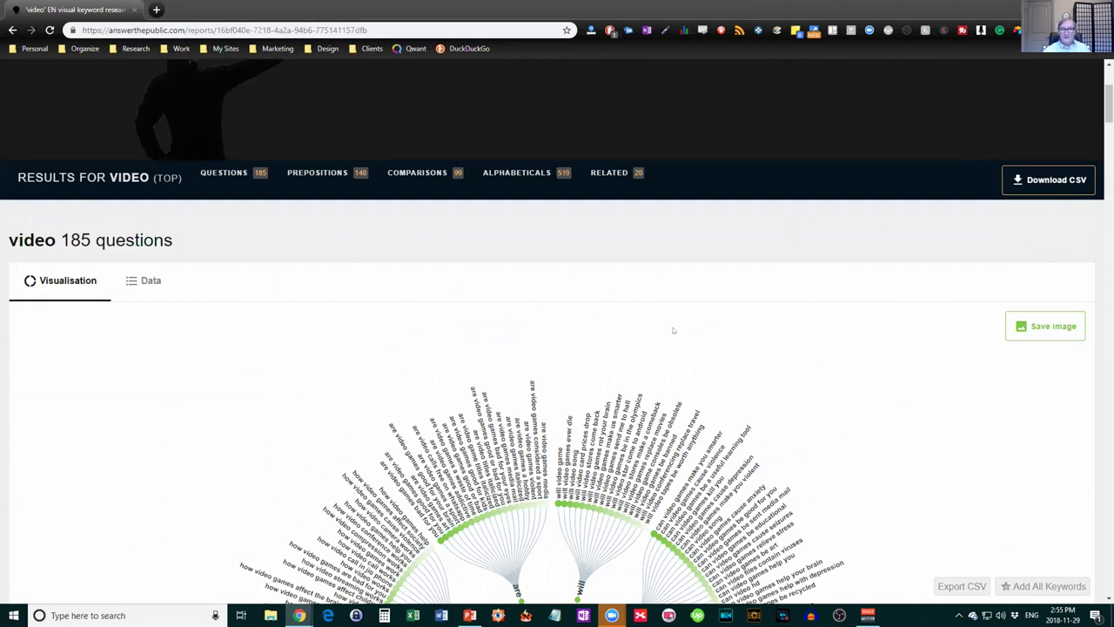
scroll(675, 328, "down", 3)
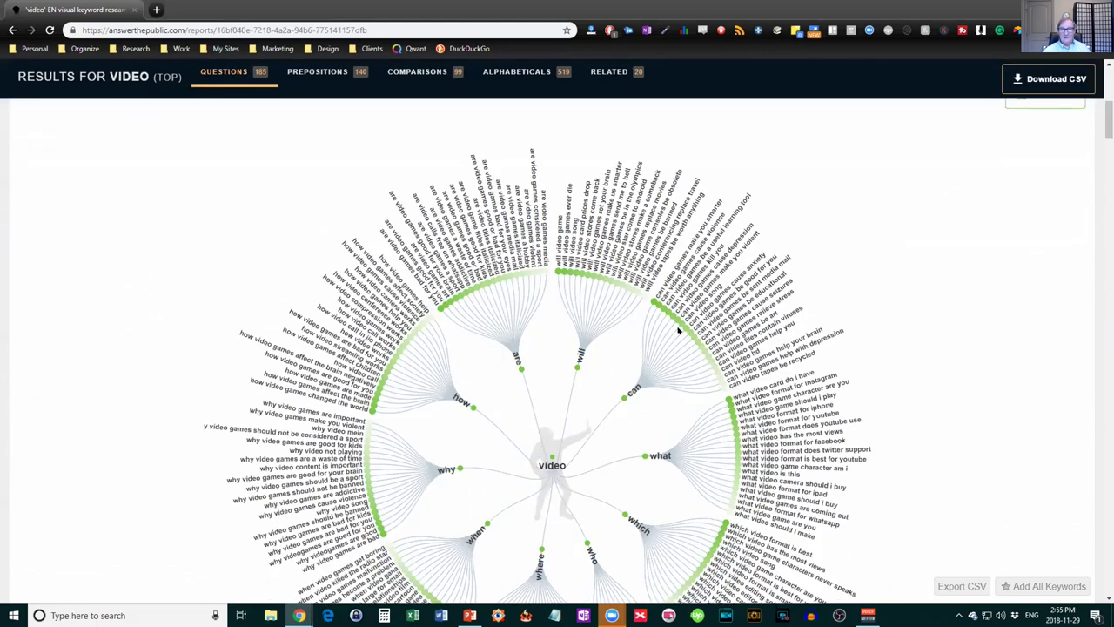
scroll(677, 327, "up", 4)
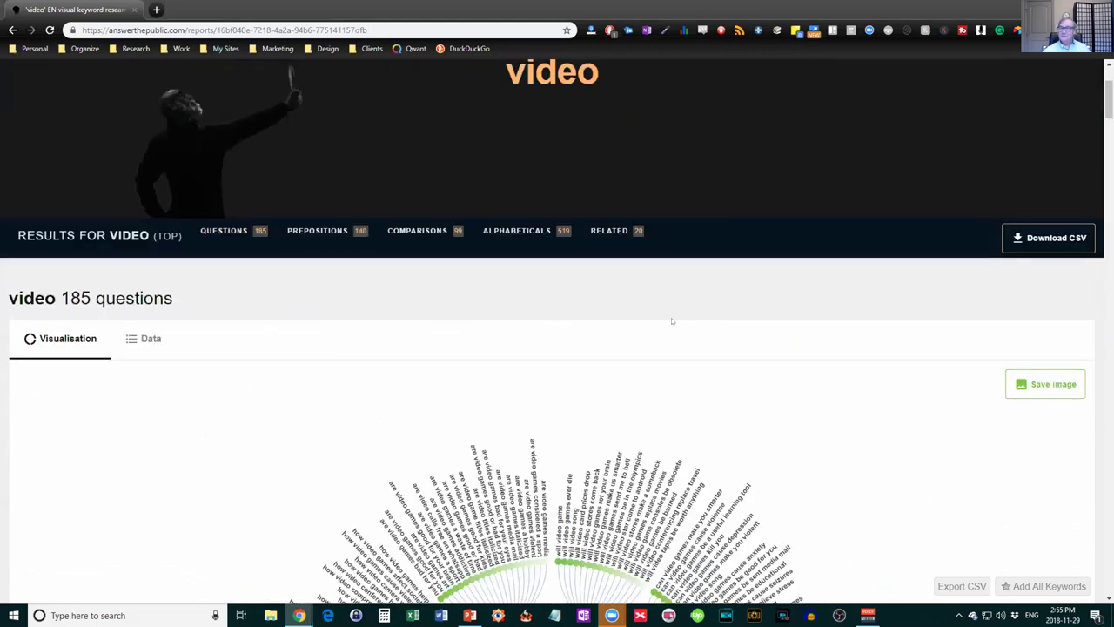
Step: Open KWFinder from the Marketing > Keyword Research bookmarks
left_click(279, 50)
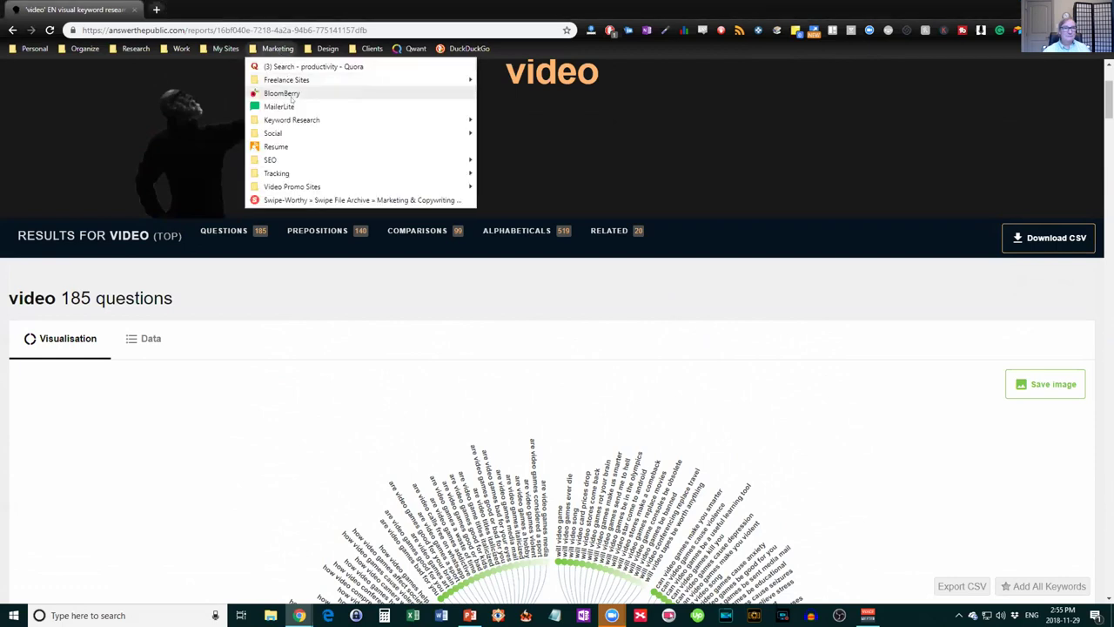
mouse_move(292, 119)
left_click(500, 145)
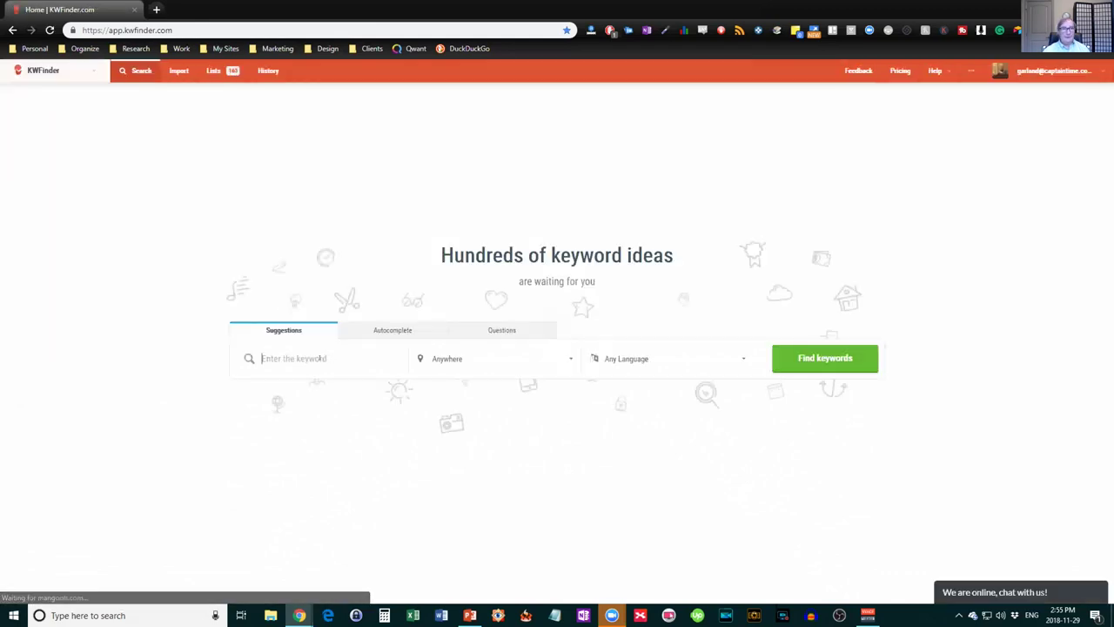
Step: Search KWFinder for 'type faster' to get difficulty 45/100 and 8,078 searches
left_click(303, 360)
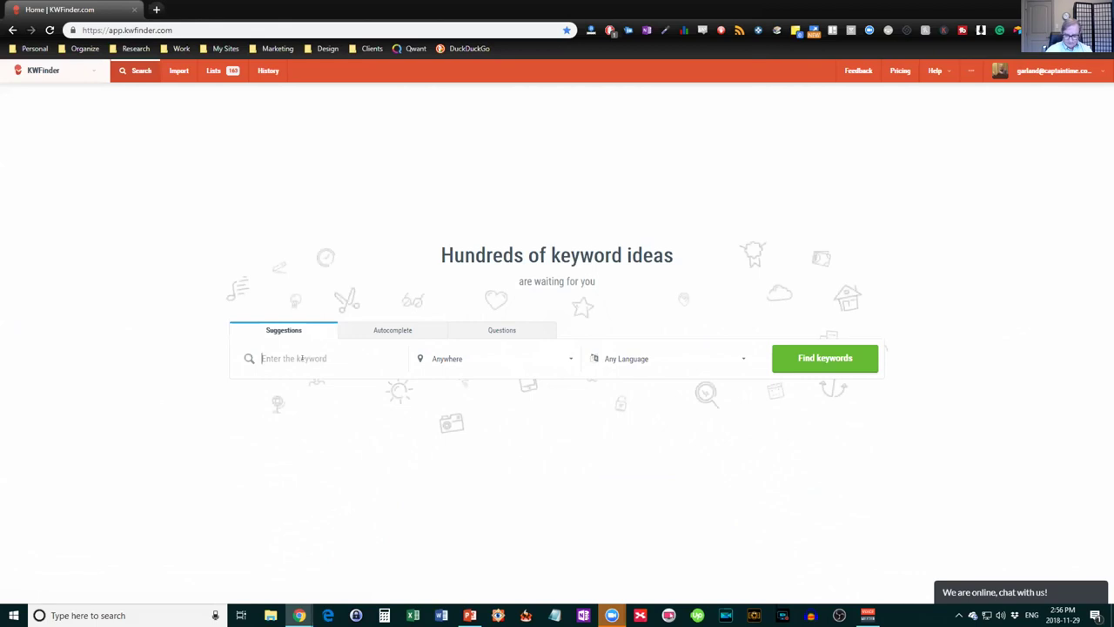
type("type faster")
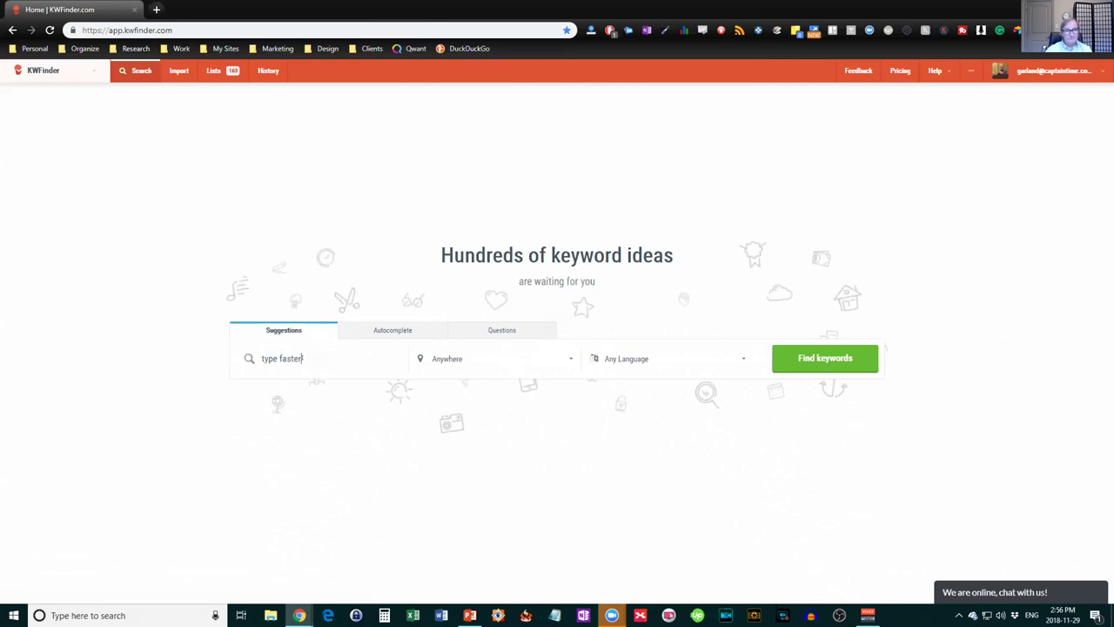
key("Return")
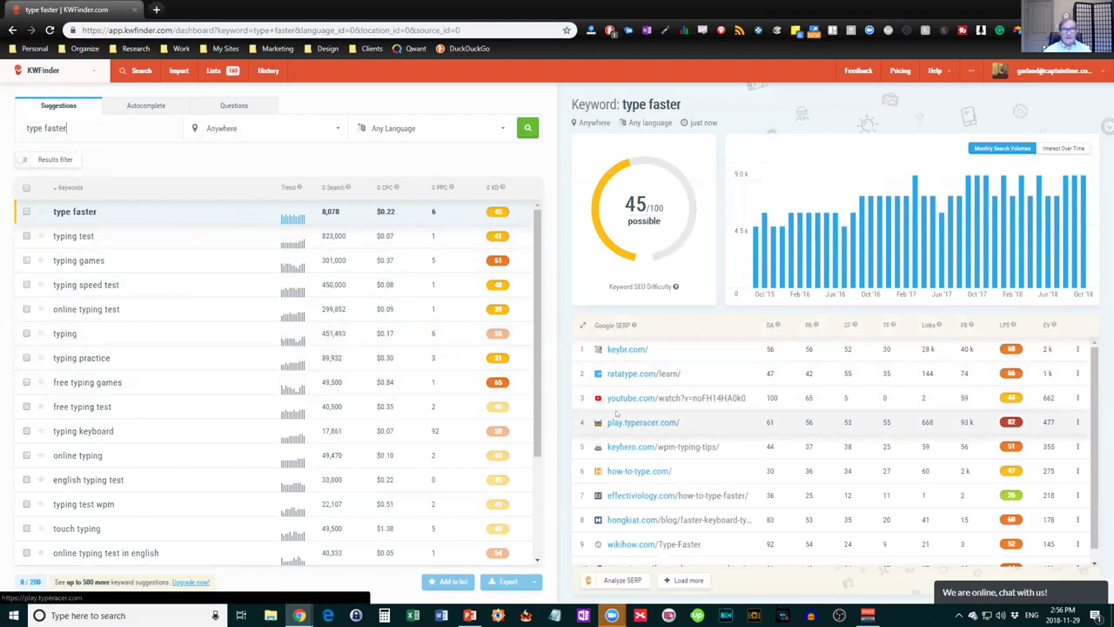
Step: Sort by search volume and check typing test, typing speed test and typing games
left_click(332, 189)
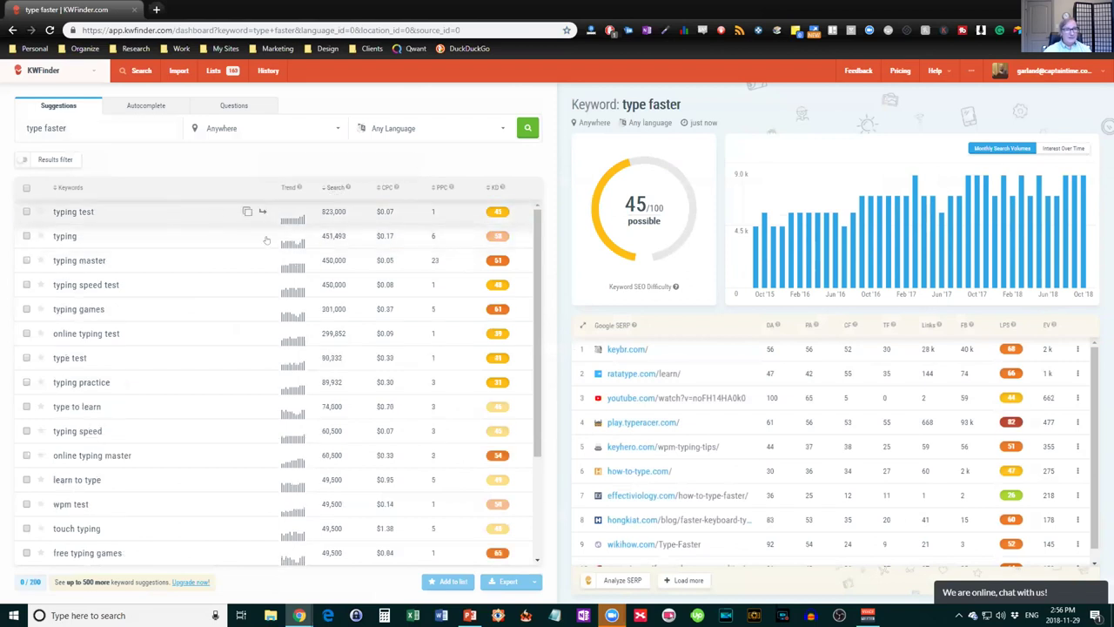
scroll(323, 316, "down", 3)
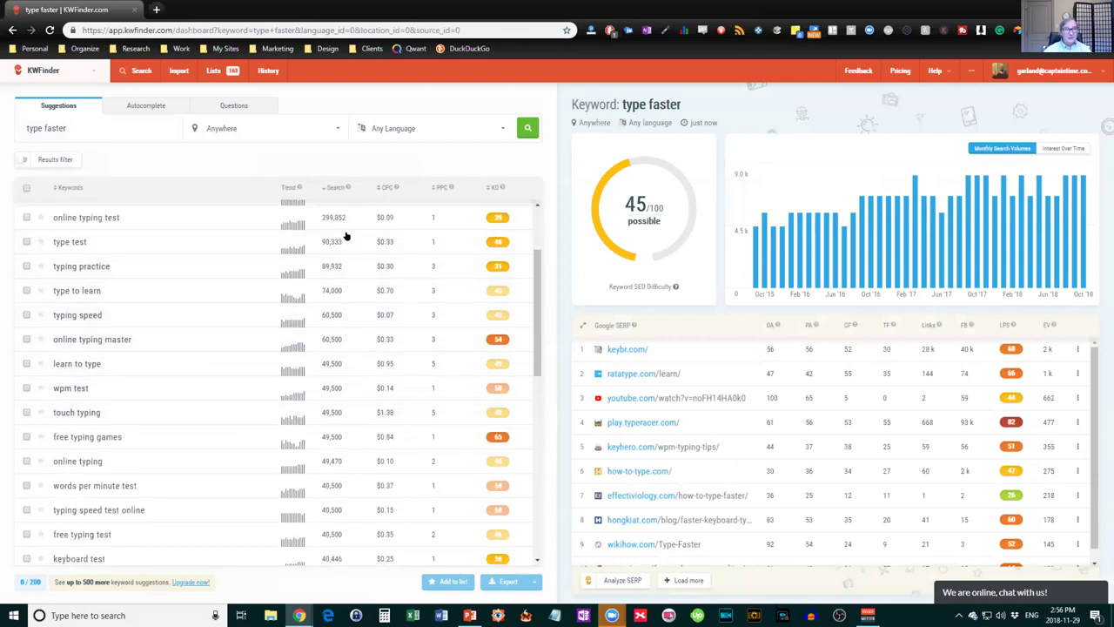
scroll(338, 311, "down", 3)
scroll(338, 312, "up", 6)
left_click(26, 212)
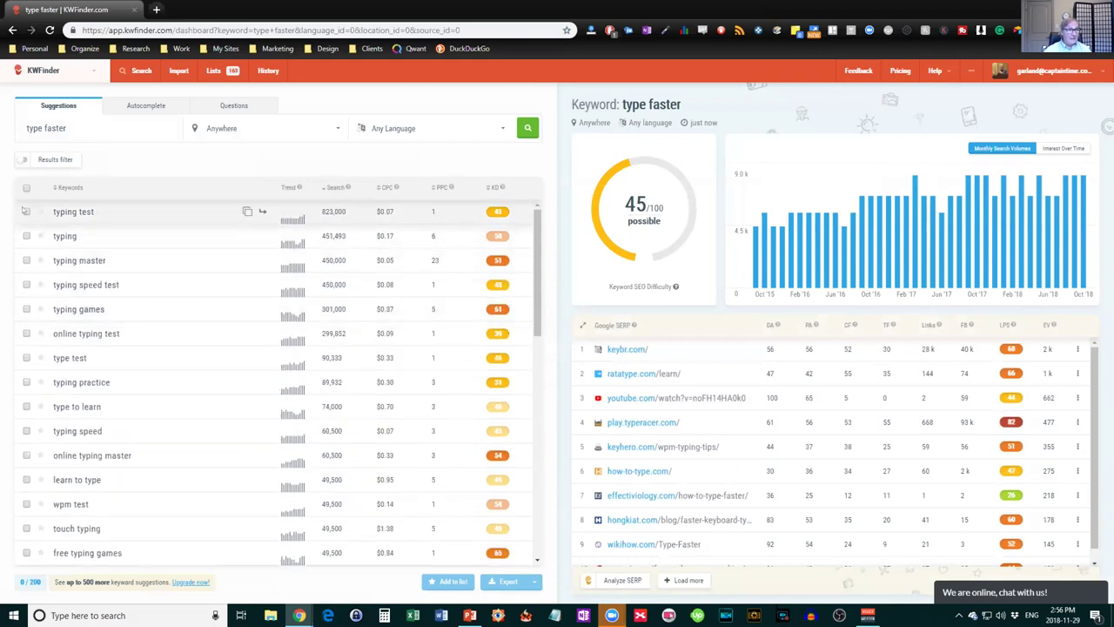
left_click(26, 285)
left_click(26, 309)
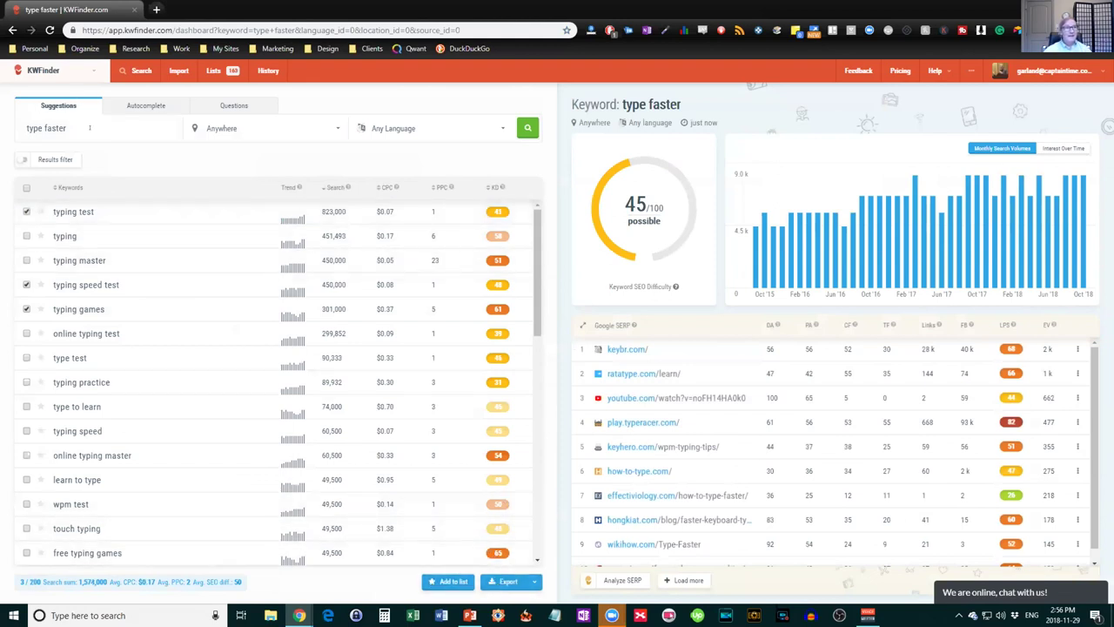
left_click_drag(78, 127, 1, 135)
type("pl")
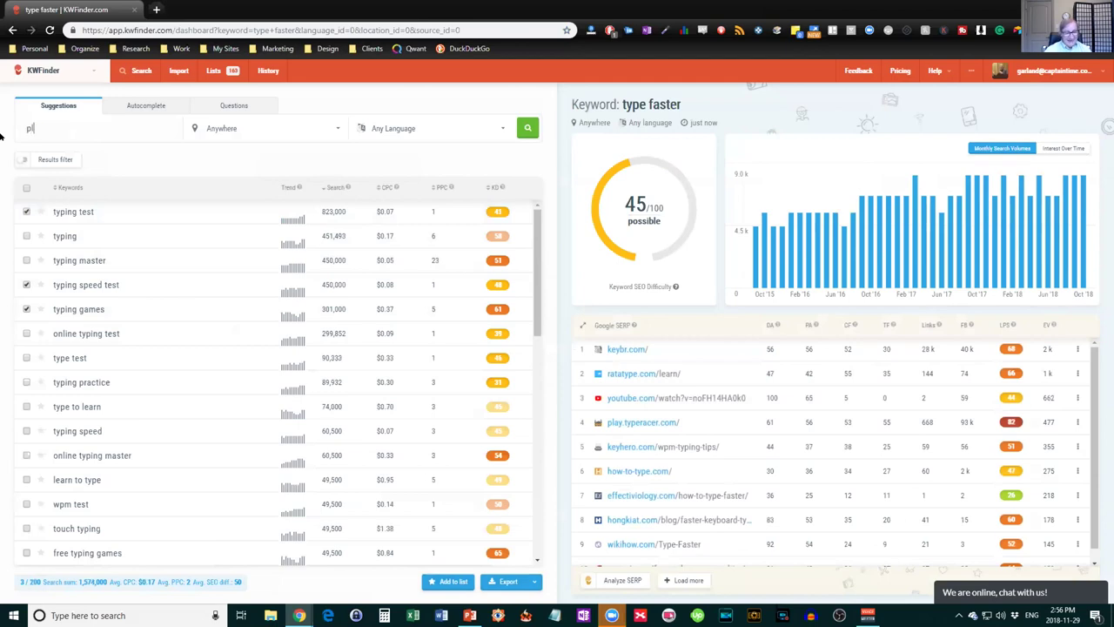
type("owerpoint")
Step: Search KWFinder for the keyword 'powerpoint'
key("Return")
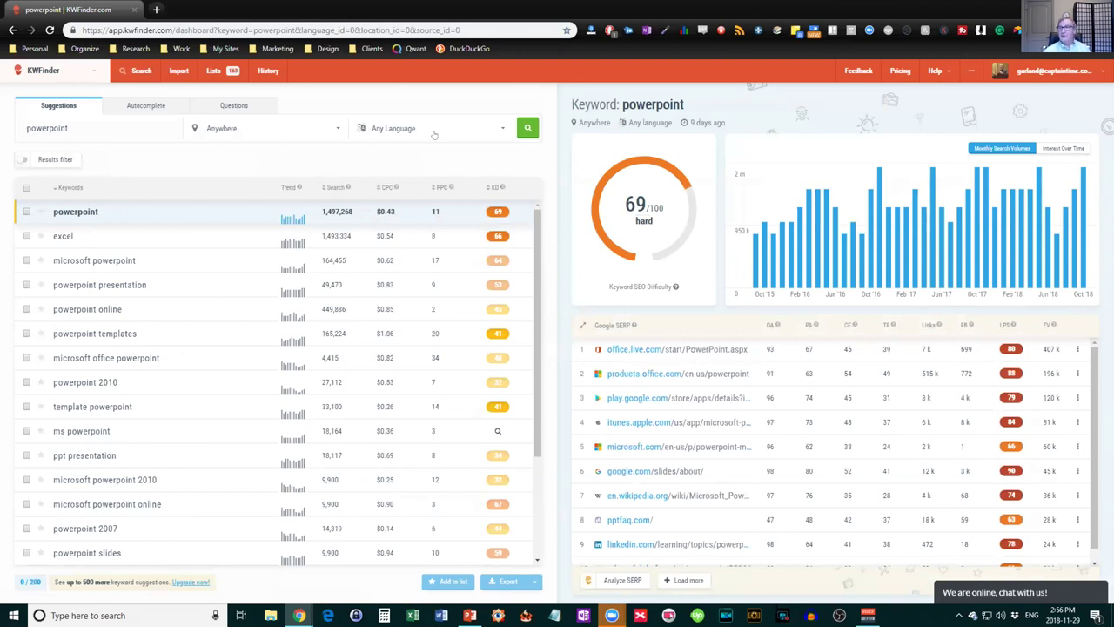
Step: Sort the powerpoint suggestions by search volume, highest first, and review the list
left_click(335, 188)
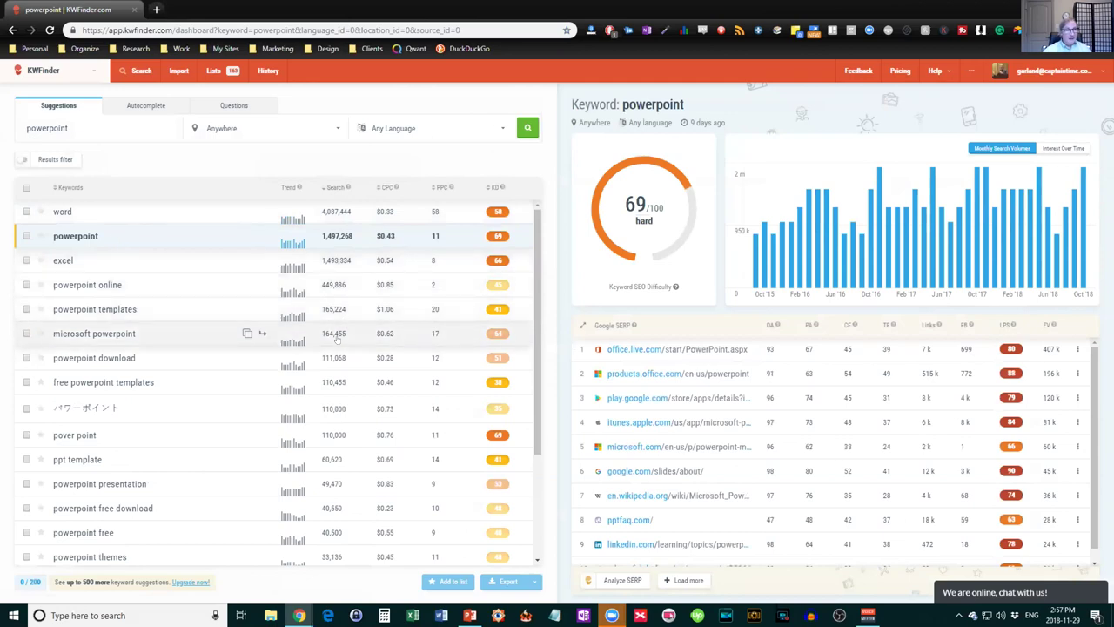
scroll(332, 355, "down", 3)
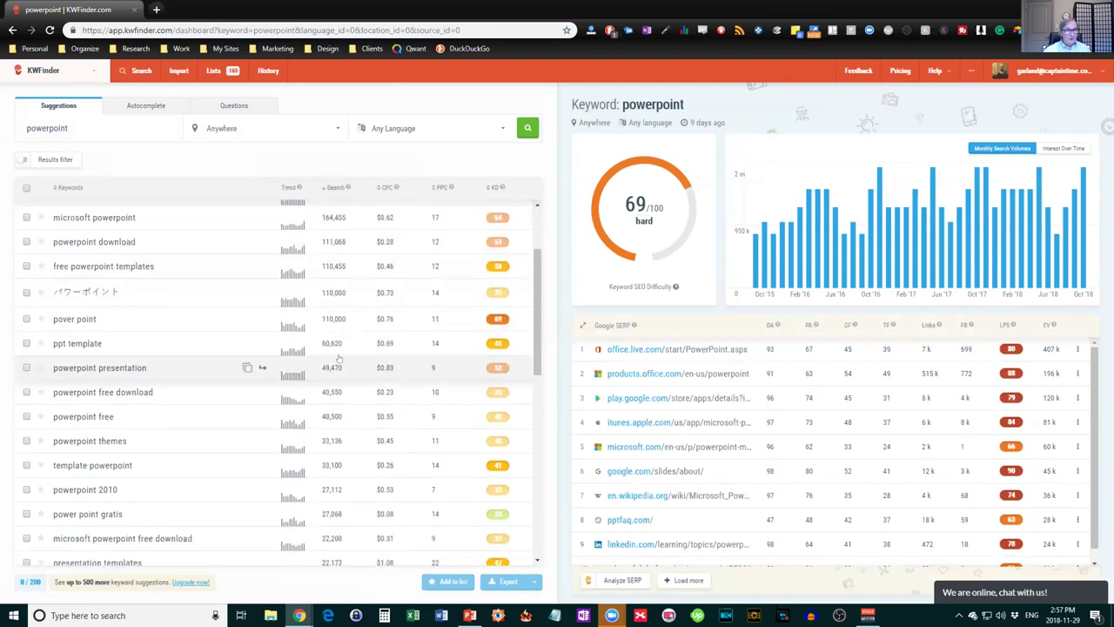
scroll(330, 358, "down", 3)
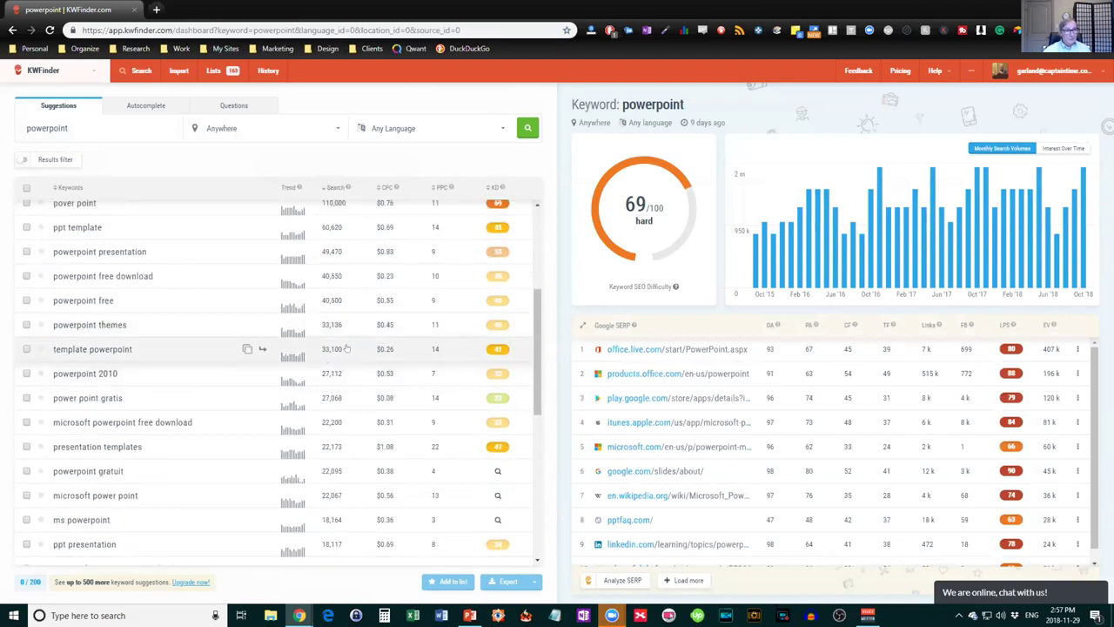
scroll(347, 348, "down", 3)
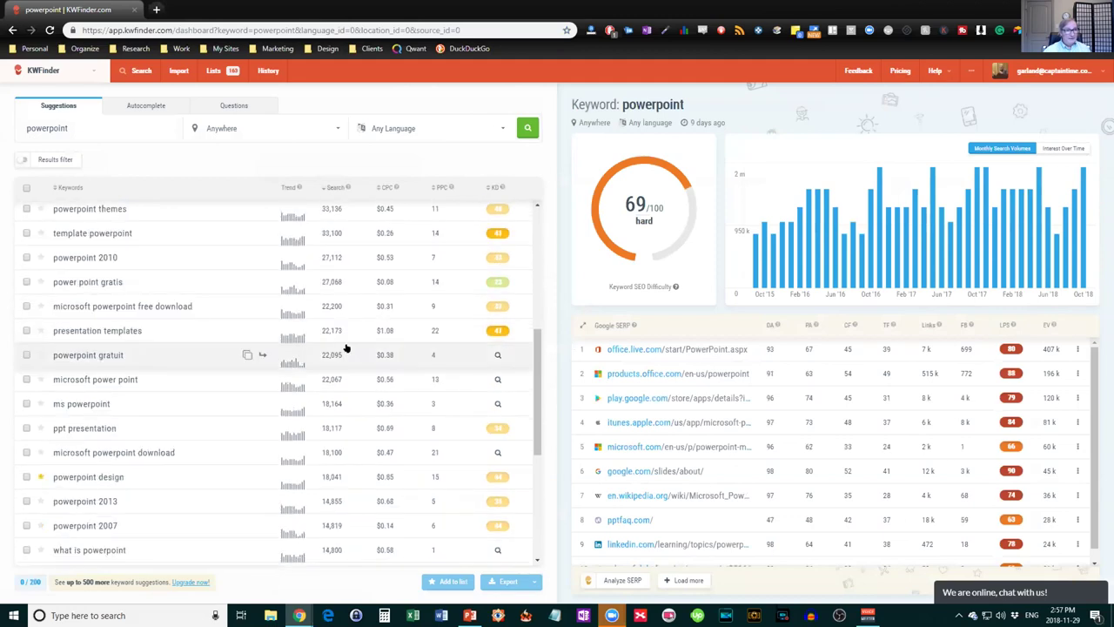
scroll(347, 348, "down", 1)
scroll(335, 353, "down", 2)
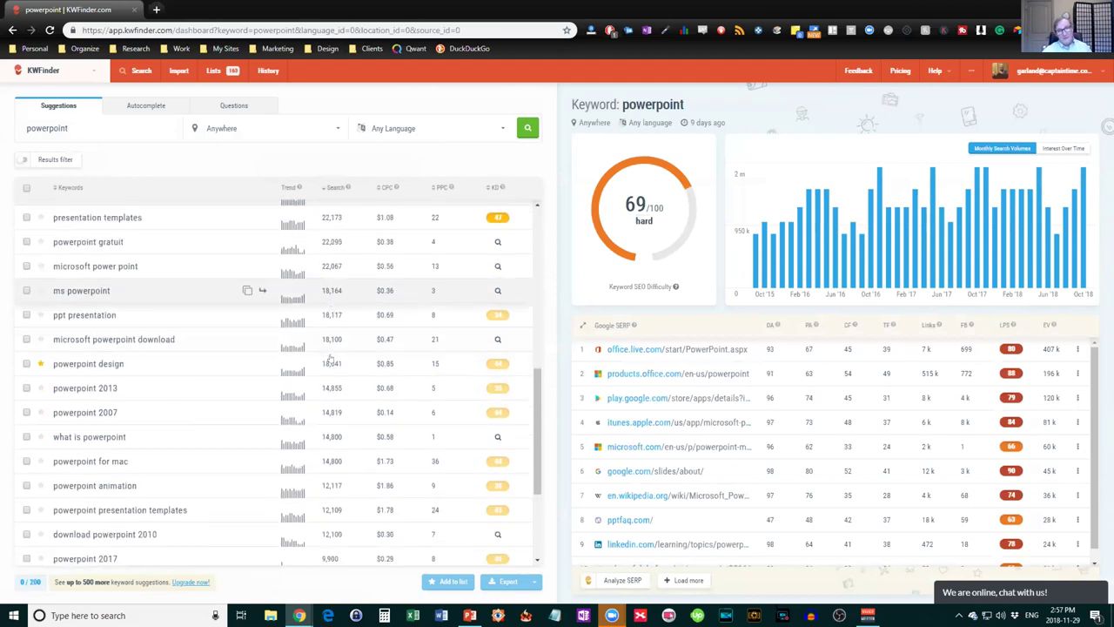
scroll(331, 353, "up", 8)
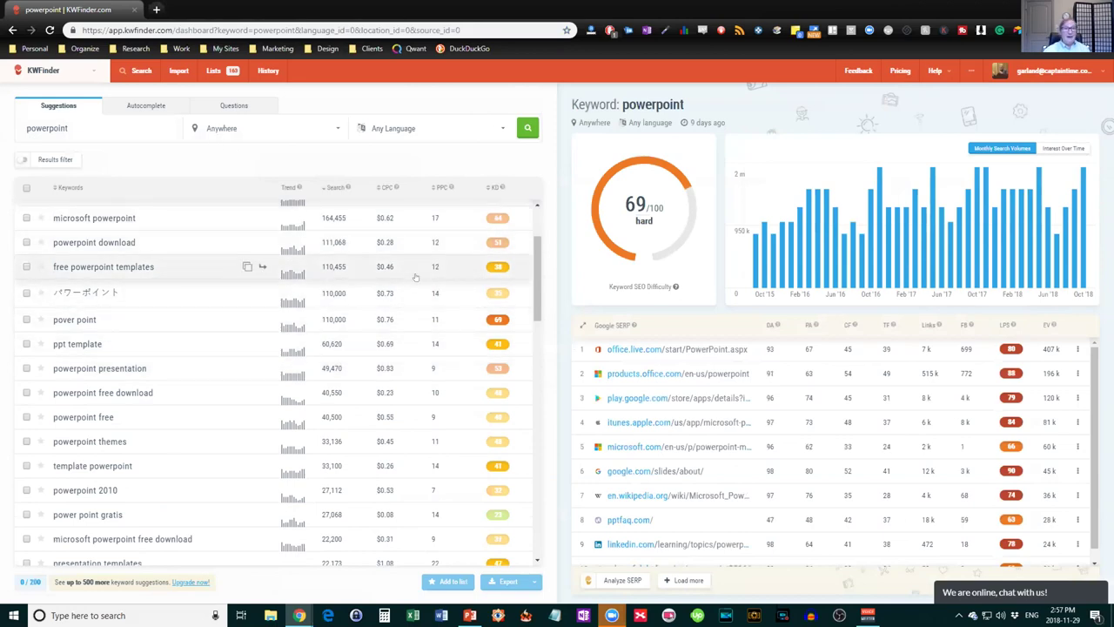
scroll(416, 284, "up", 3)
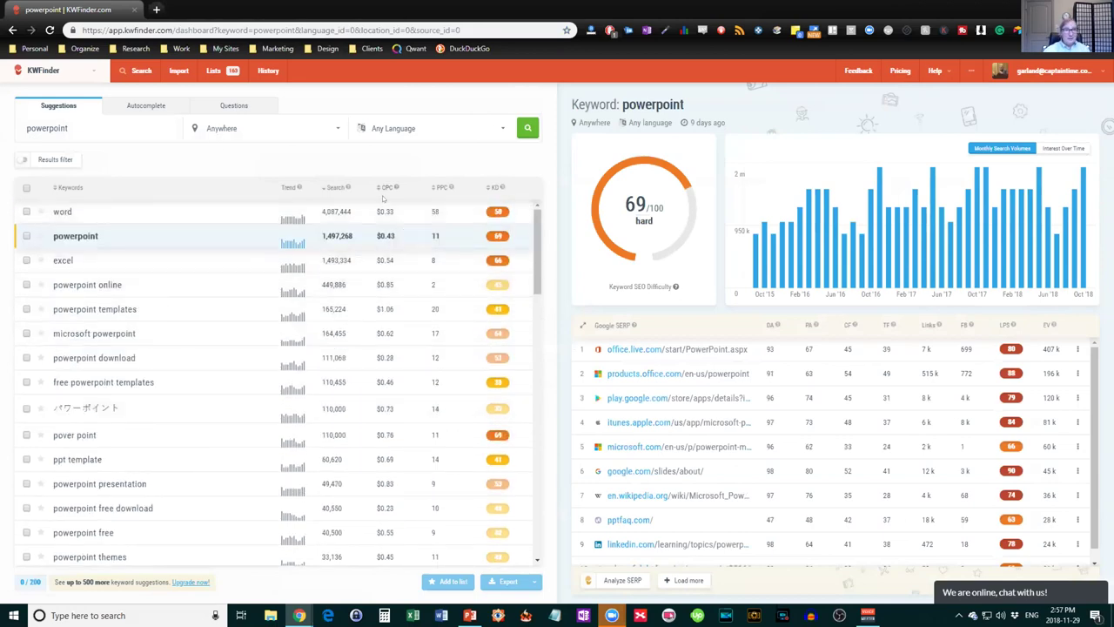
mouse_move(386, 192)
left_click_drag(78, 128, 3, 128)
Step: Search 'speakers', then refine it to 'public speakers', rated 21/100 difficulty
type("s")
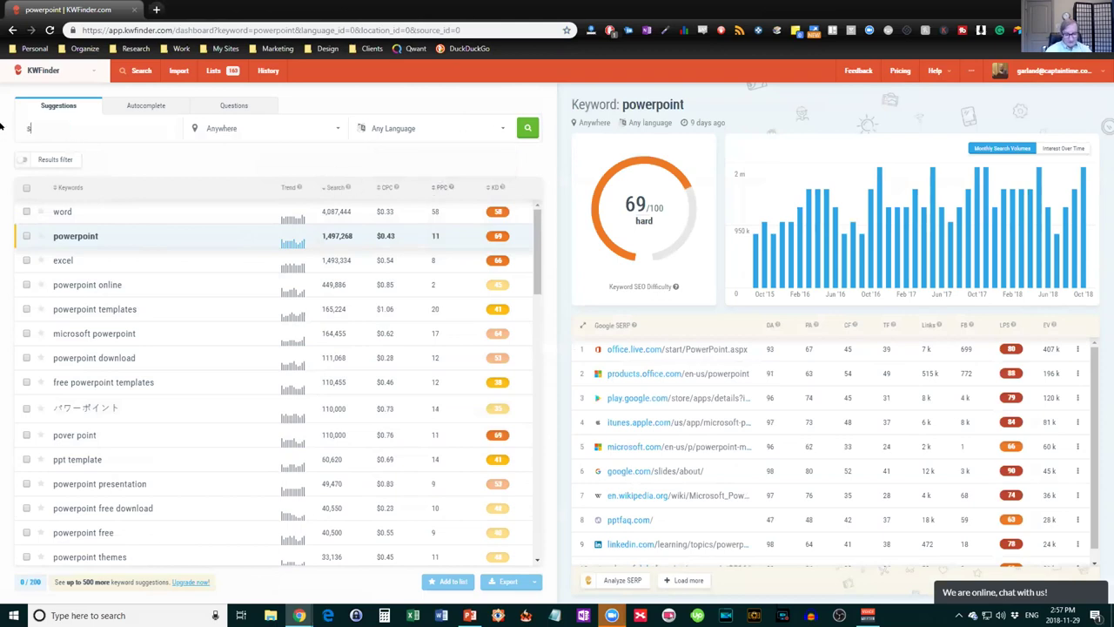
type("peakers")
key("Return")
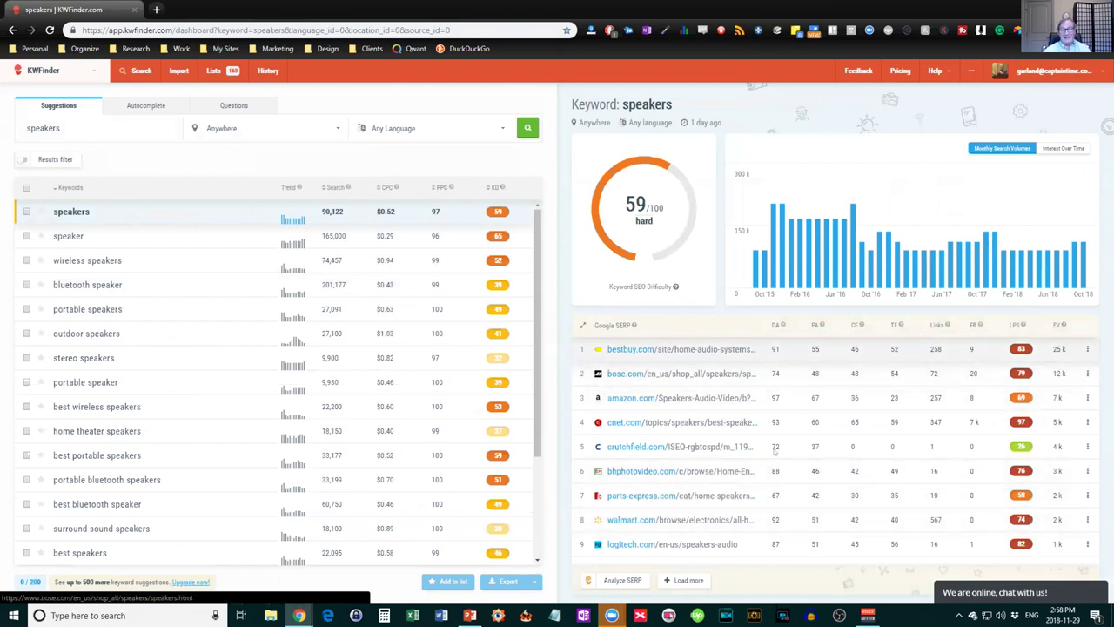
left_click(26, 128)
type("public")
key("Return")
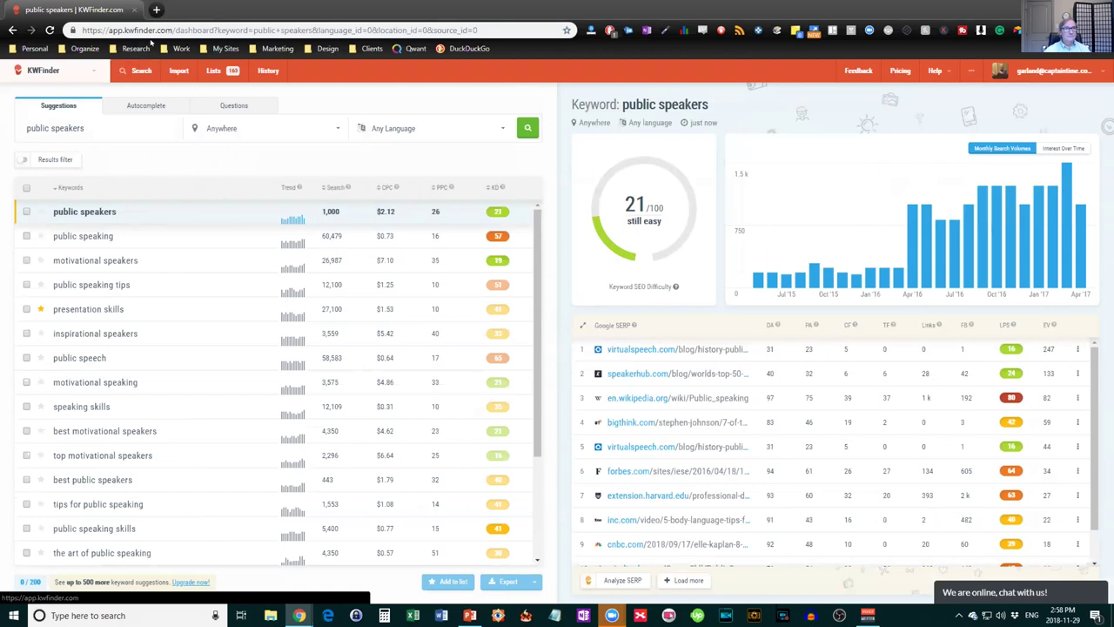
left_click(168, 30)
Step: Open fiverr.com in a new Chrome tab beside KWFinder
left_click(156, 9)
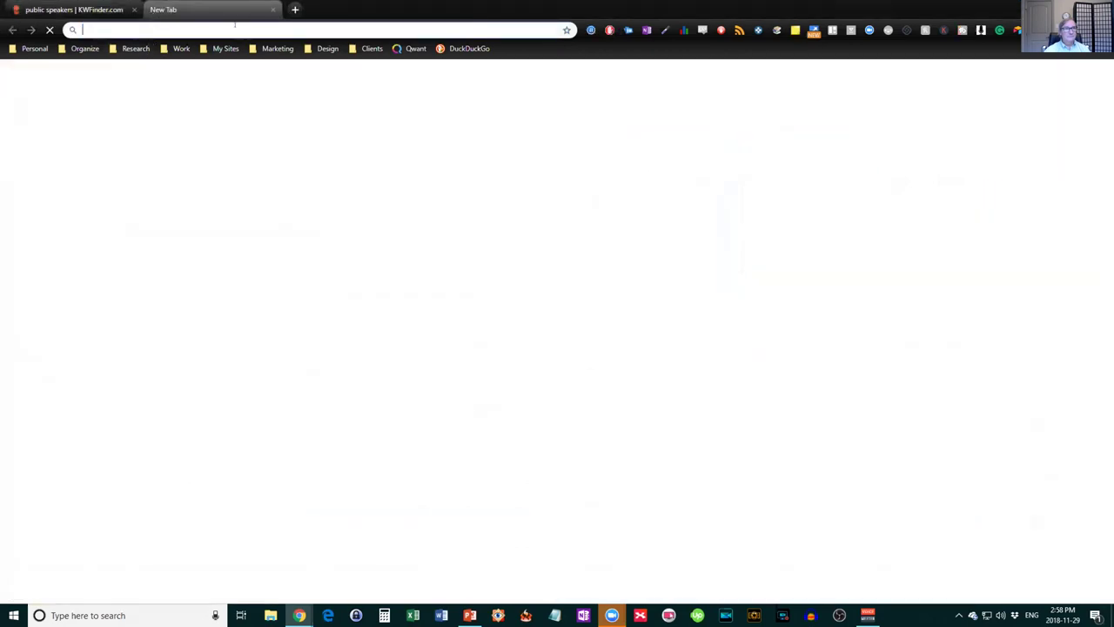
type("fiverr")
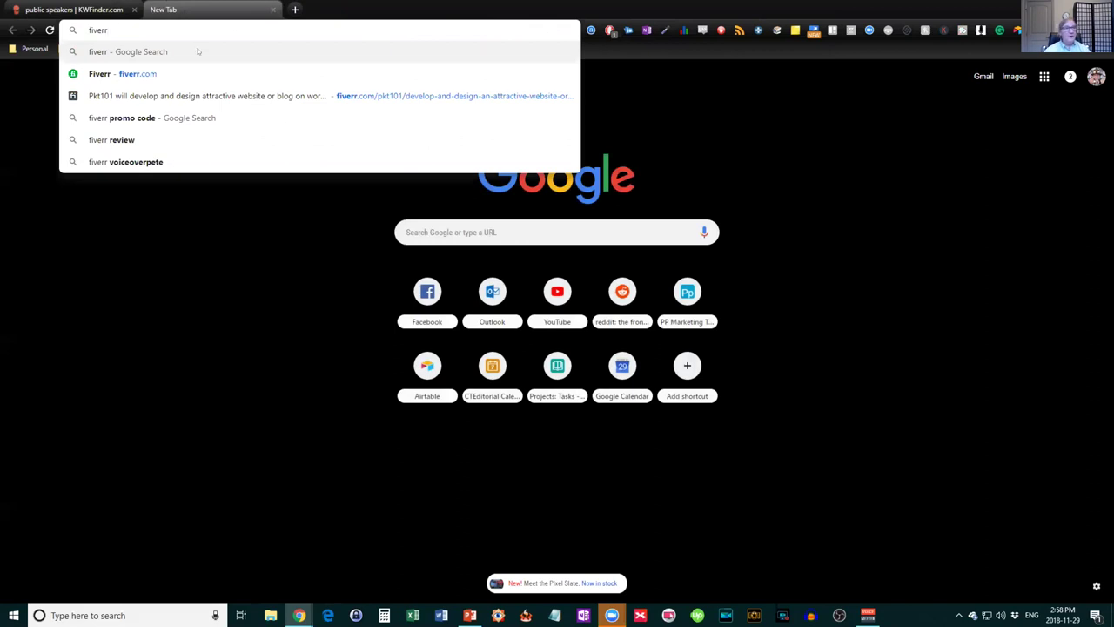
left_click(170, 77)
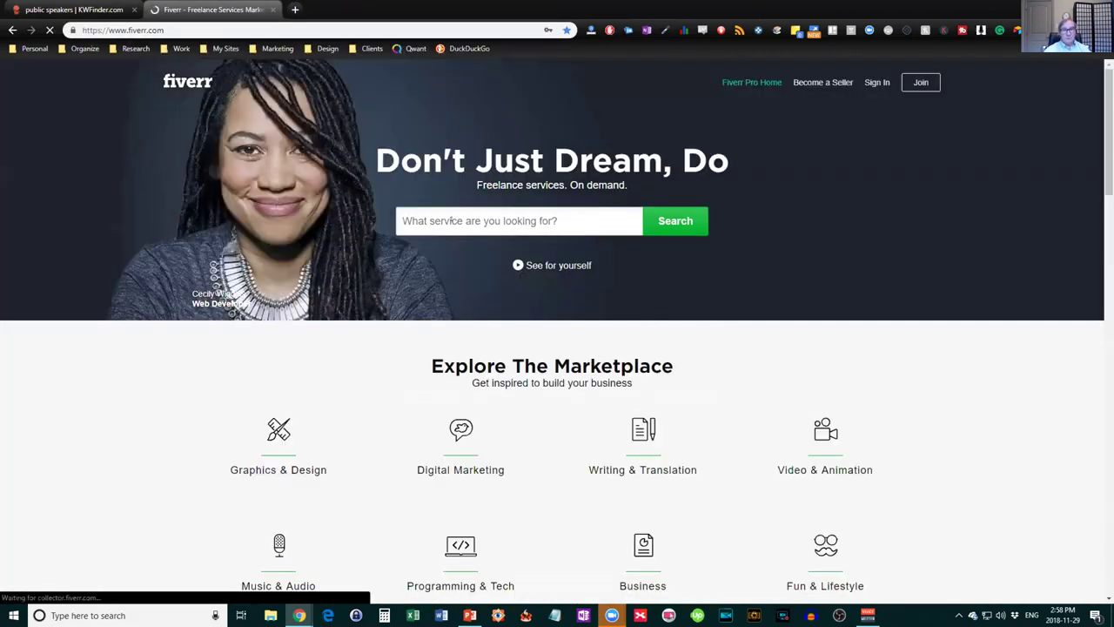
left_click(451, 220)
type("virtual")
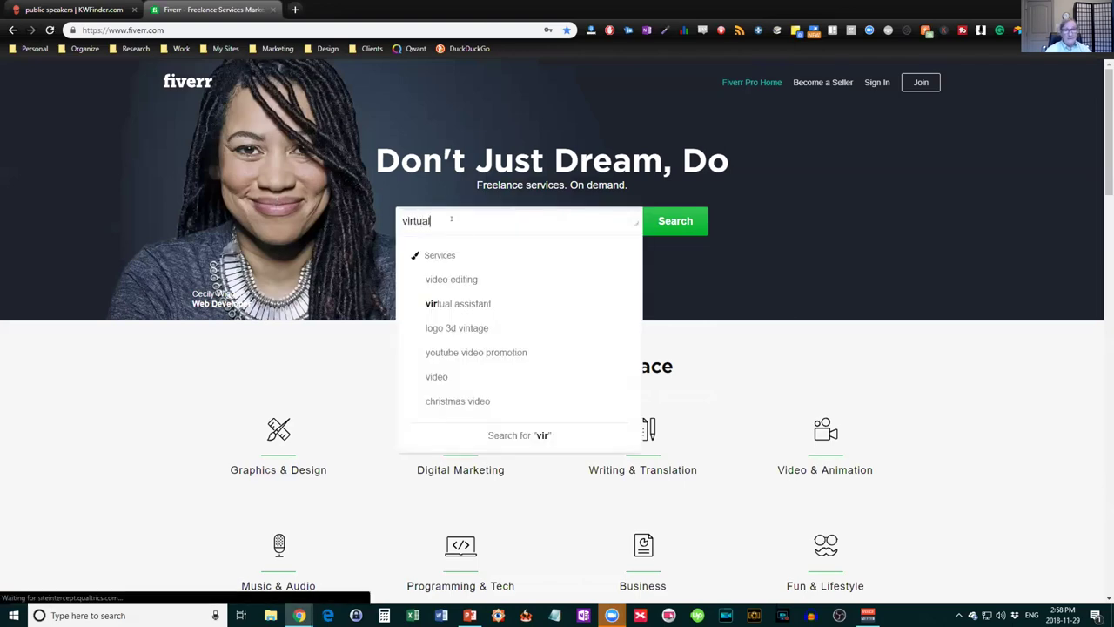
type(" assistant")
key("Return")
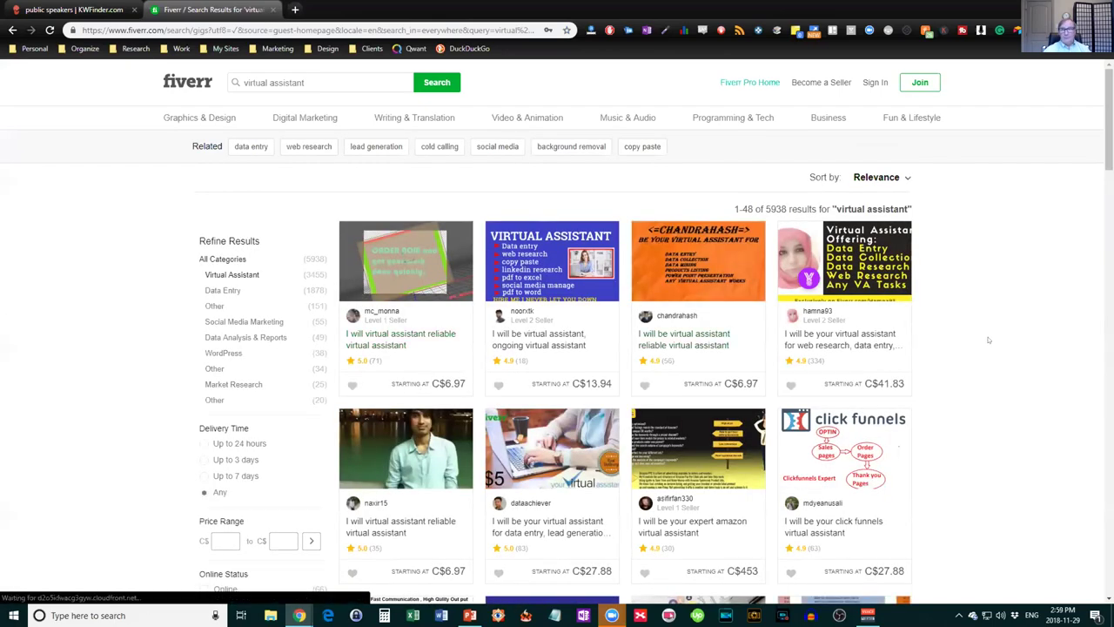
scroll(969, 331, "down", 2)
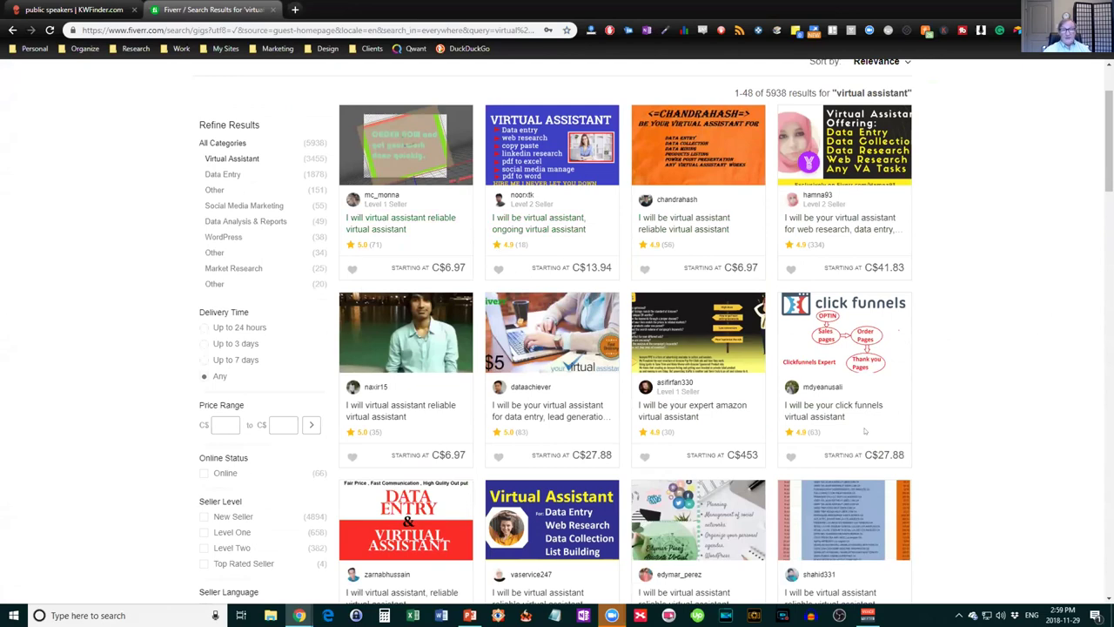
scroll(998, 394, "down", 3)
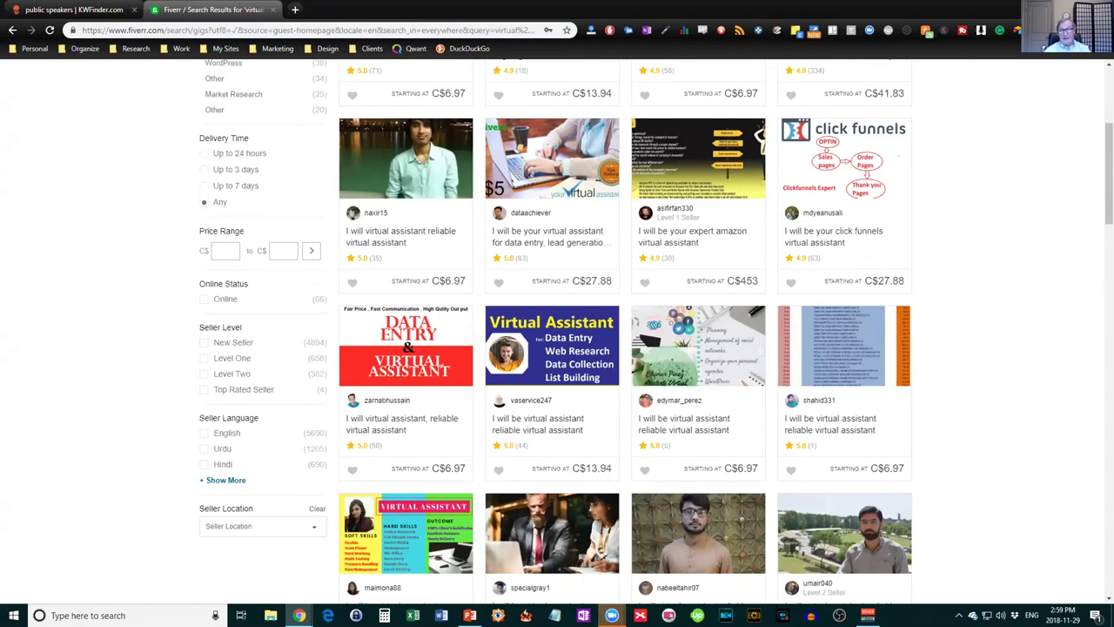
scroll(451, 432, "up", 4)
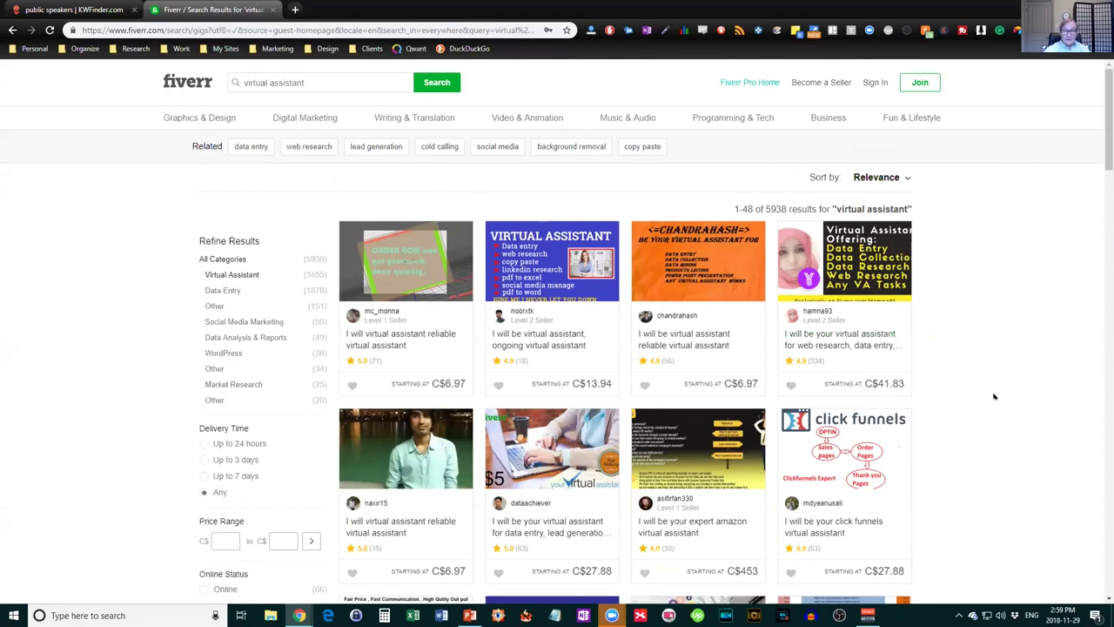
scroll(994, 397, "down", 2)
scroll(997, 393, "down", 2)
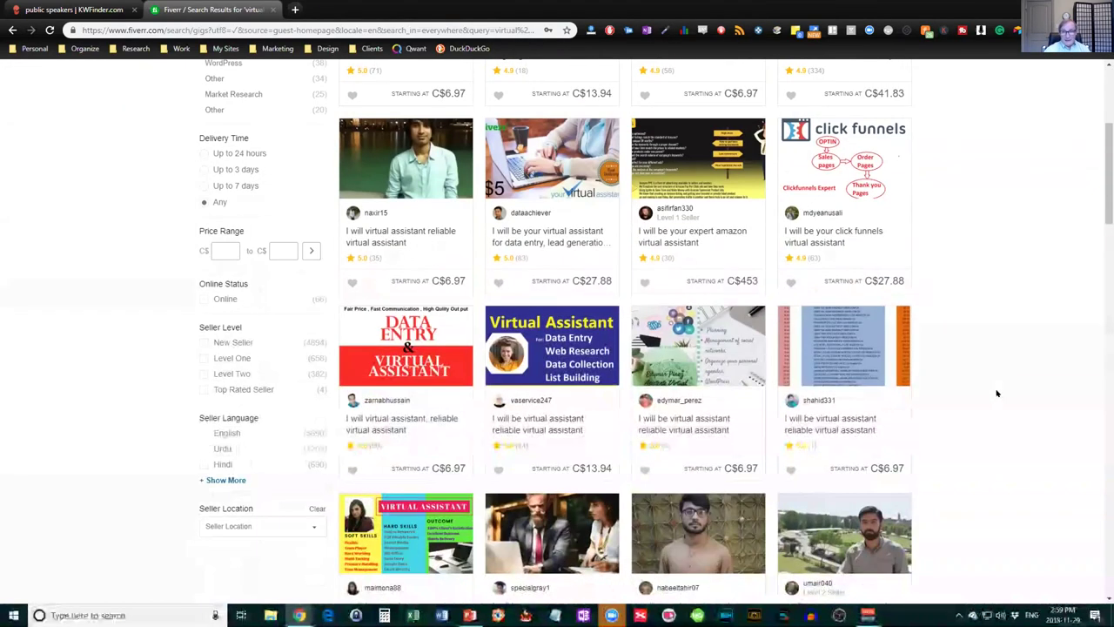
scroll(998, 388, "up", 4)
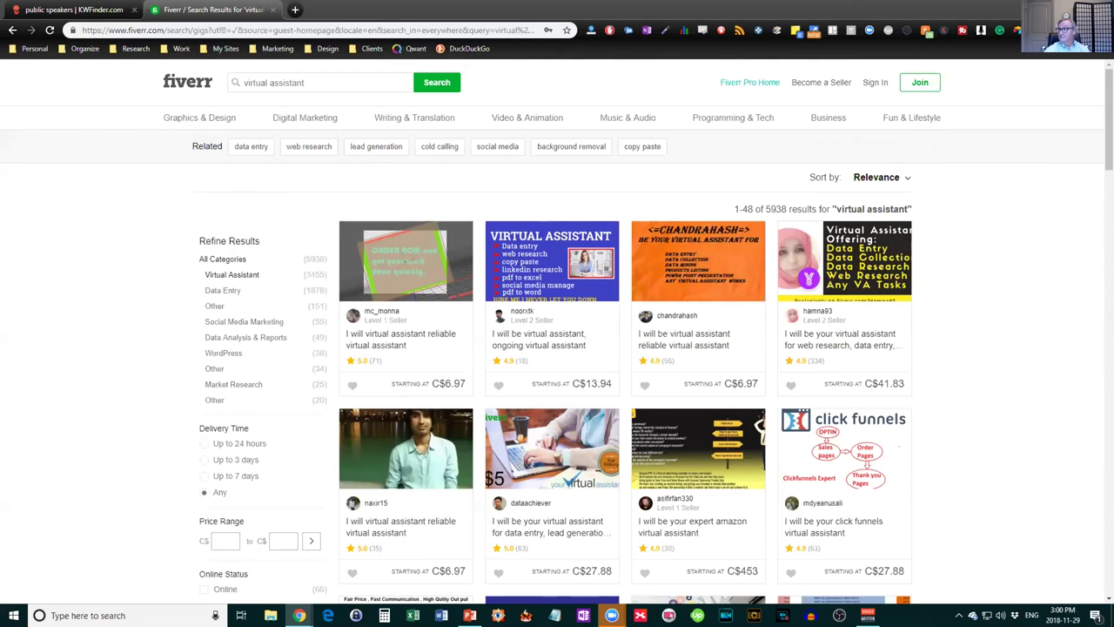
Step: Move the Conference « PresentationPoint tab into this window, then go to its home page
left_click_drag(820, 4, 702, 10)
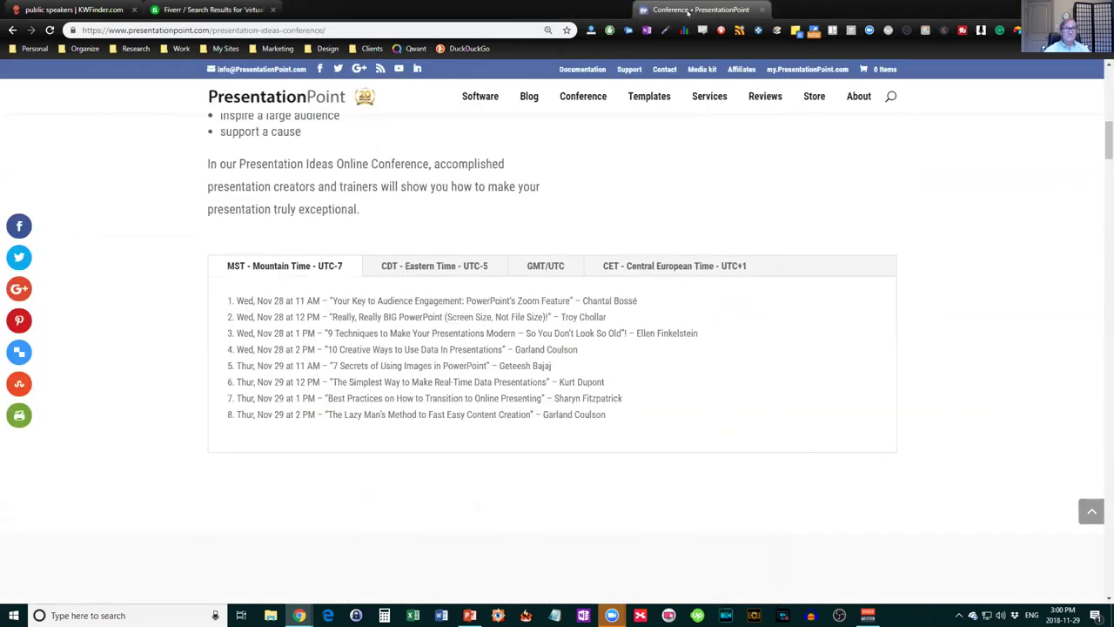
scroll(605, 342, "up", 1)
scroll(605, 341, "down", 3)
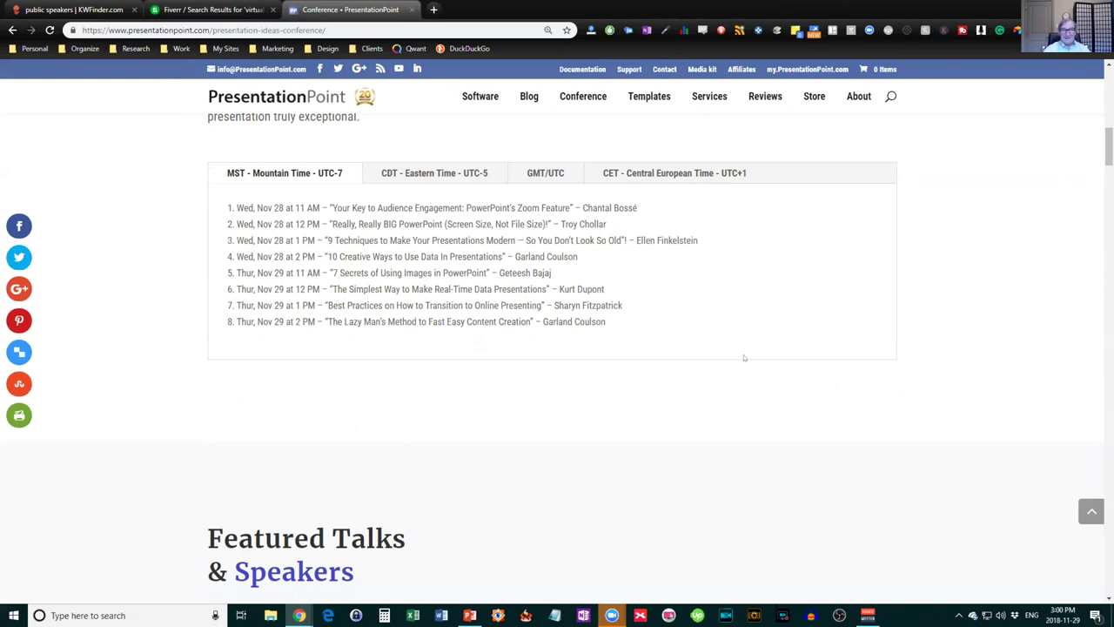
scroll(745, 356, "up", 8)
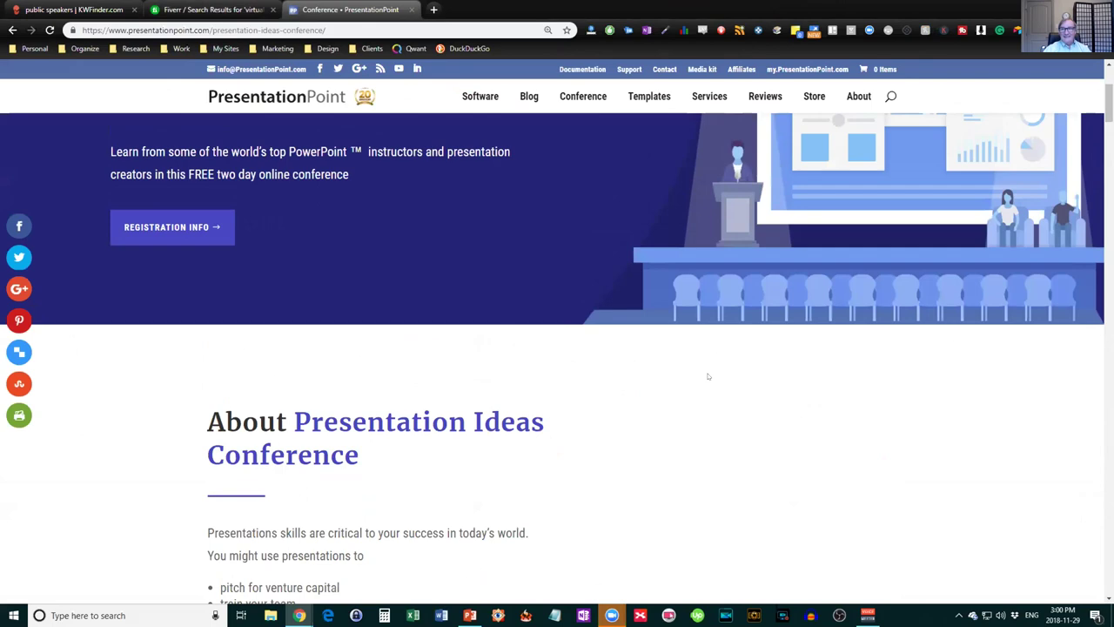
scroll(708, 376, "up", 3)
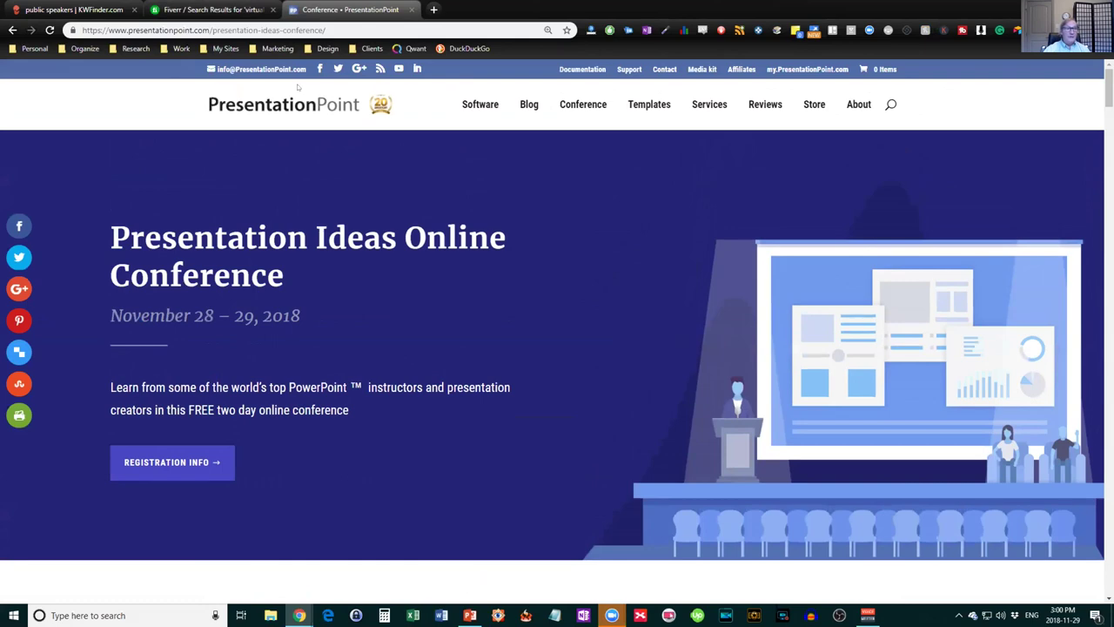
left_click(274, 101)
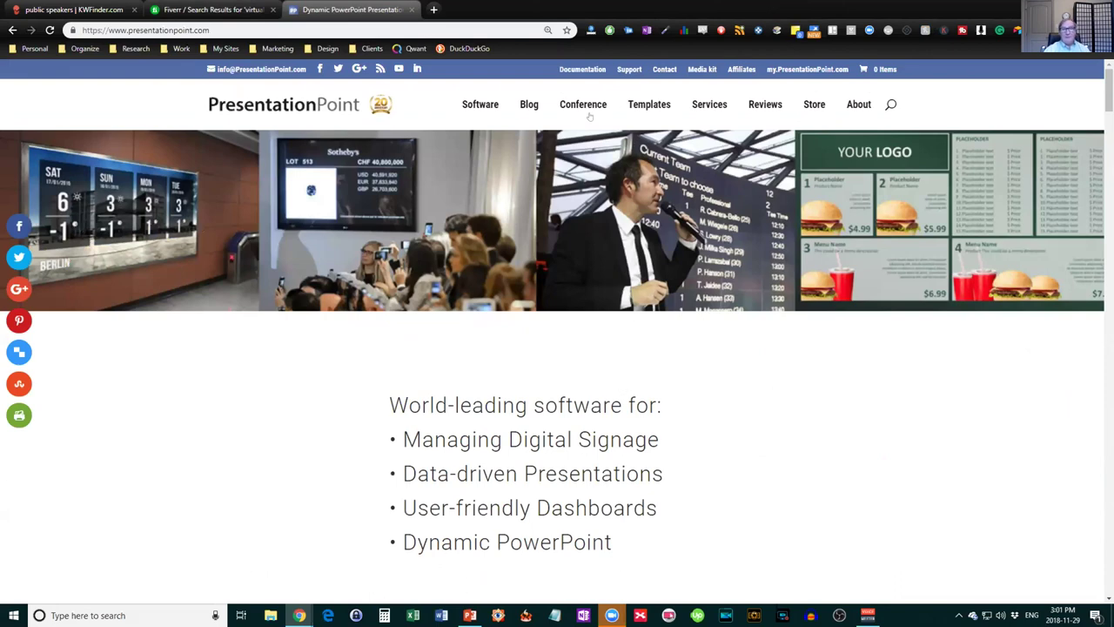
Step: Browse the PresentationPoint blog's article cards, then go to its YouTube channel
left_click(529, 104)
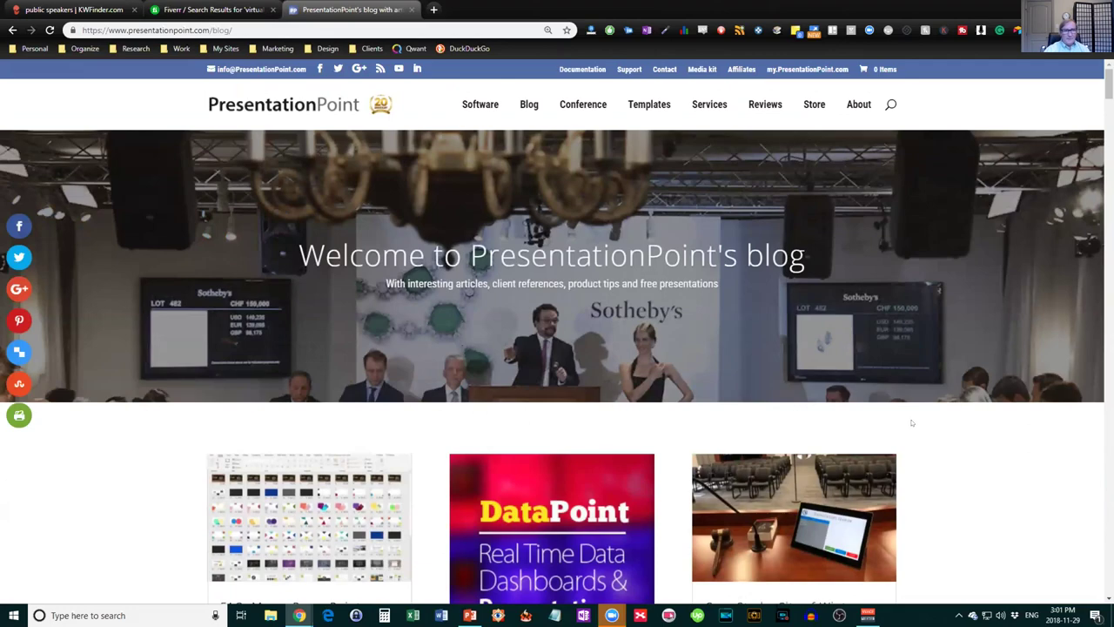
scroll(912, 422, "down", 4)
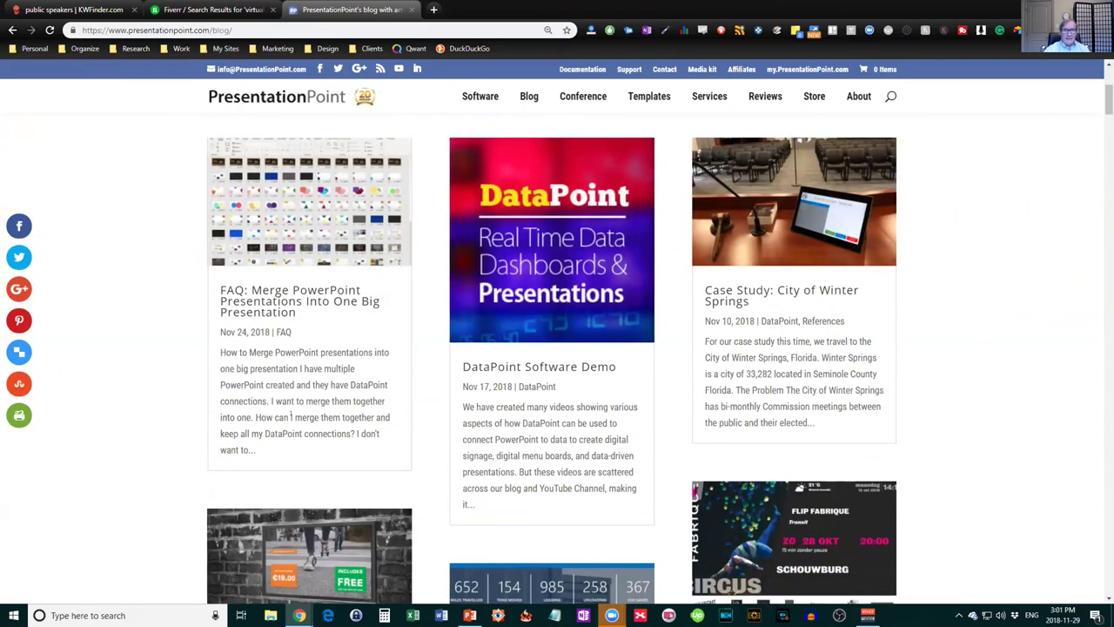
scroll(334, 418, "down", 3)
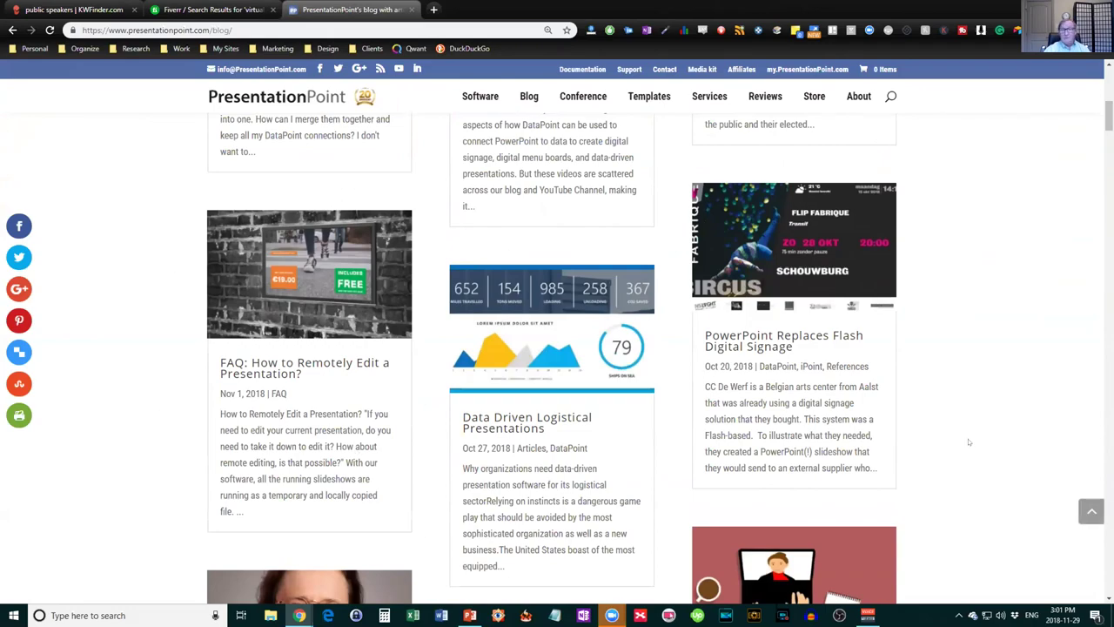
scroll(969, 439, "down", 2)
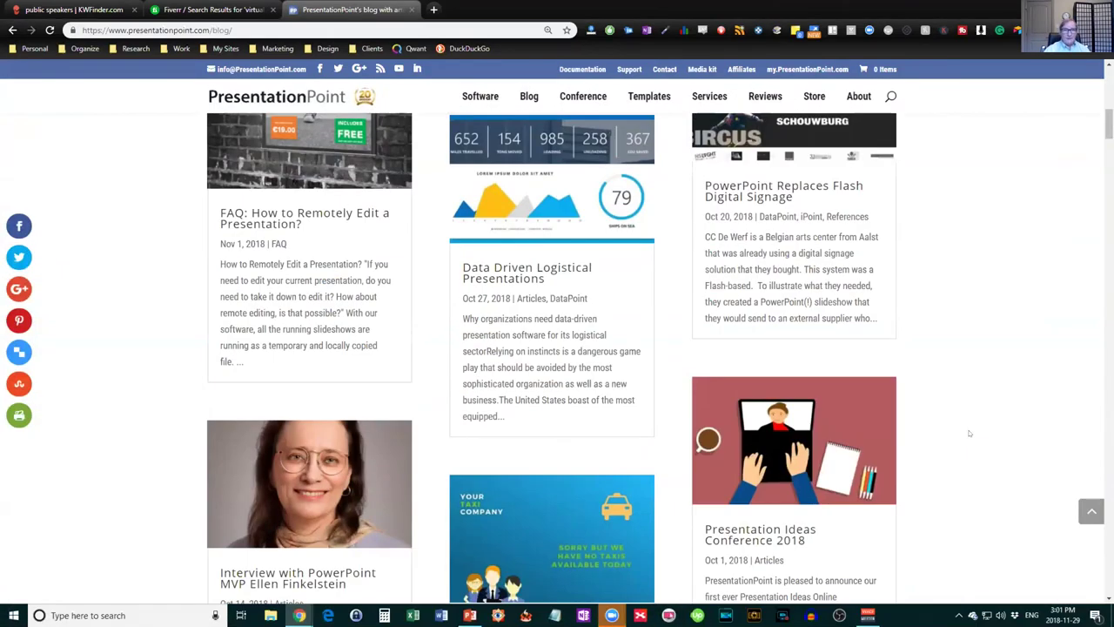
scroll(970, 433, "down", 3)
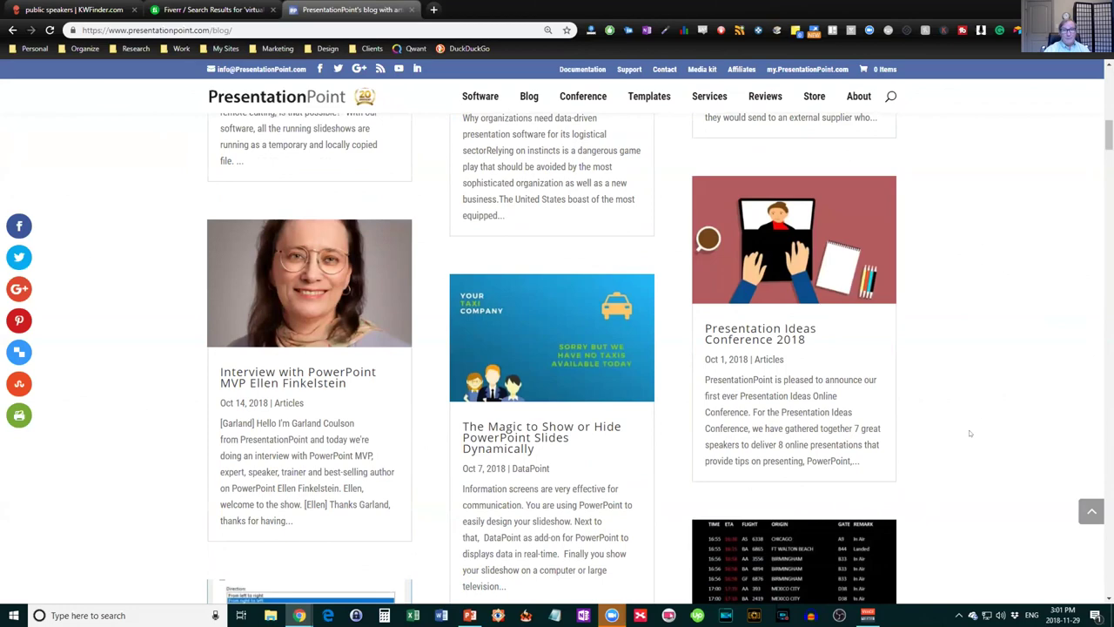
scroll(970, 433, "down", 3)
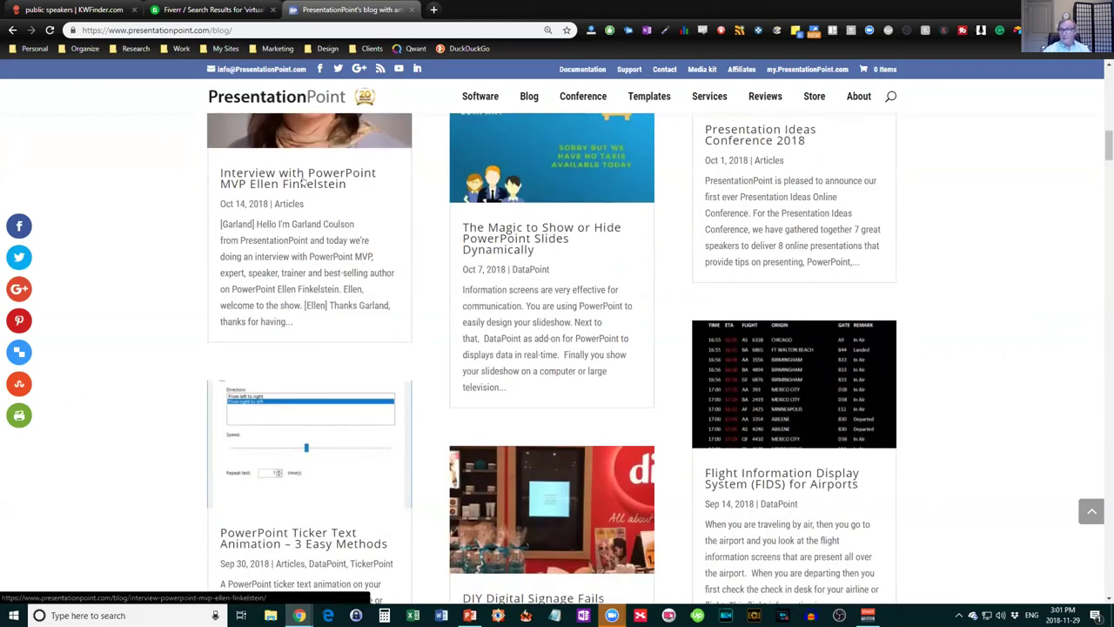
scroll(655, 344, "up", 6)
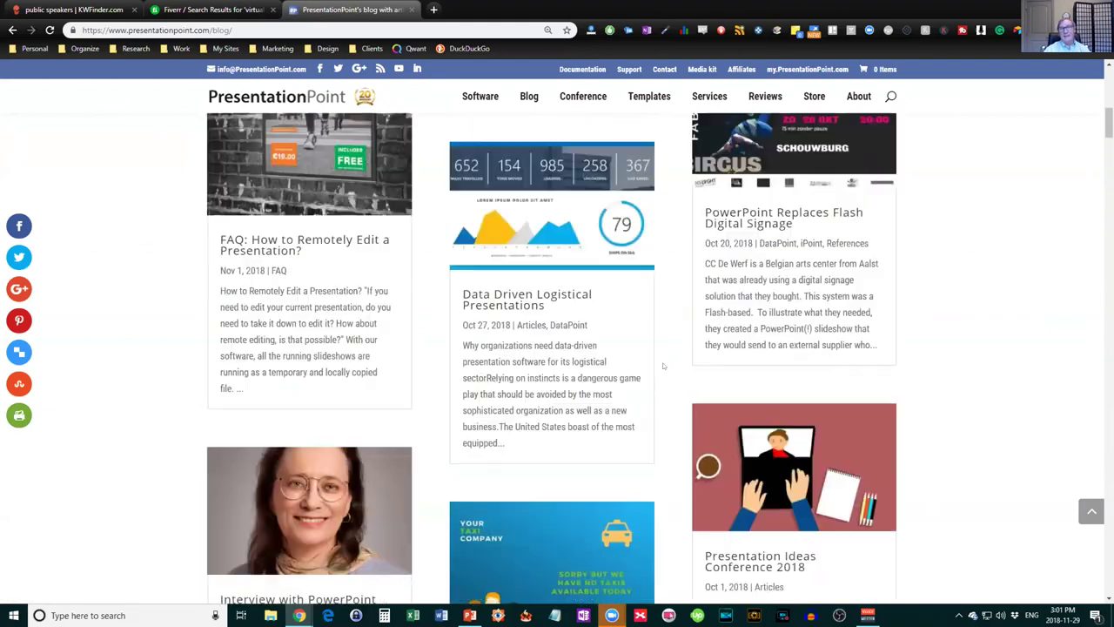
scroll(661, 359, "up", 3)
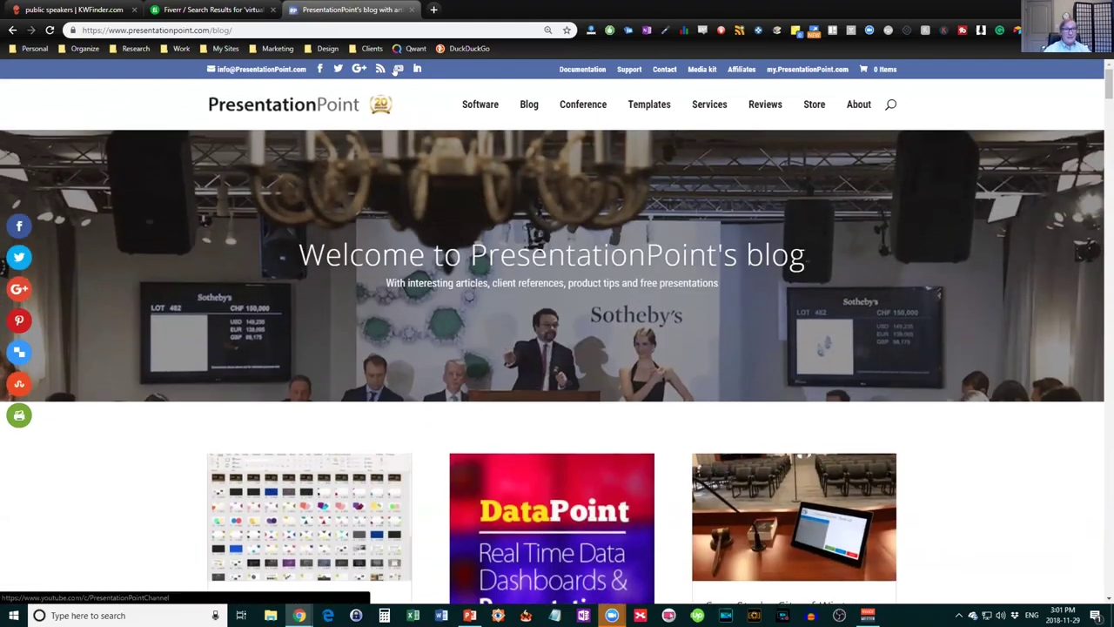
left_click(396, 71)
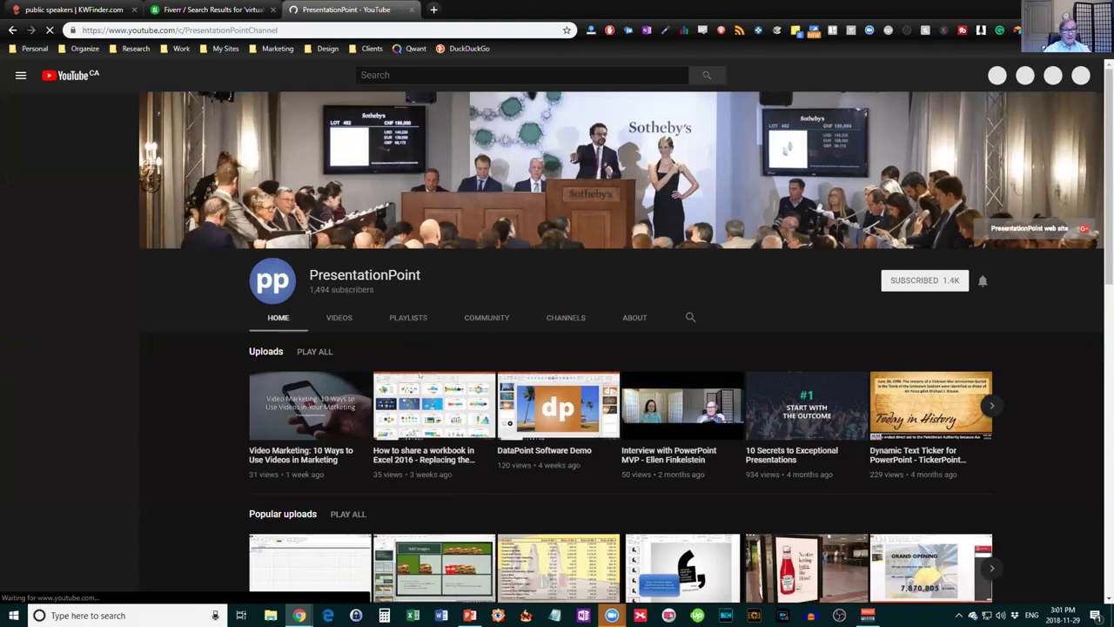
Step: Scroll through PresentationPoint's YouTube uploads, led by the 200K-view Excel multiple-users video
scroll(348, 391, "down", 1)
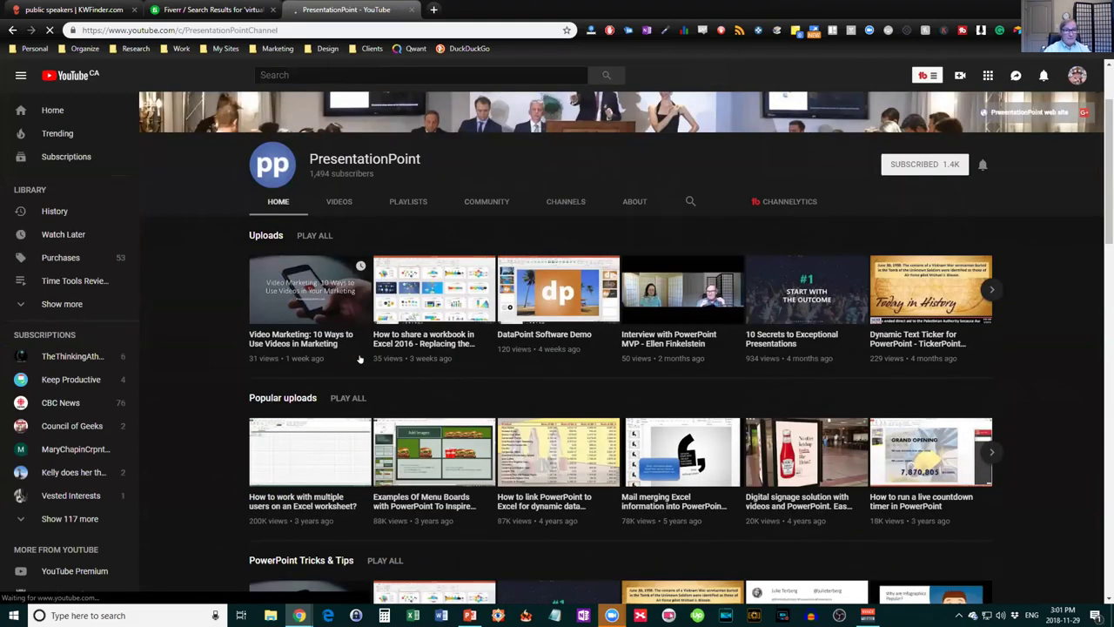
scroll(348, 366, "down", 2)
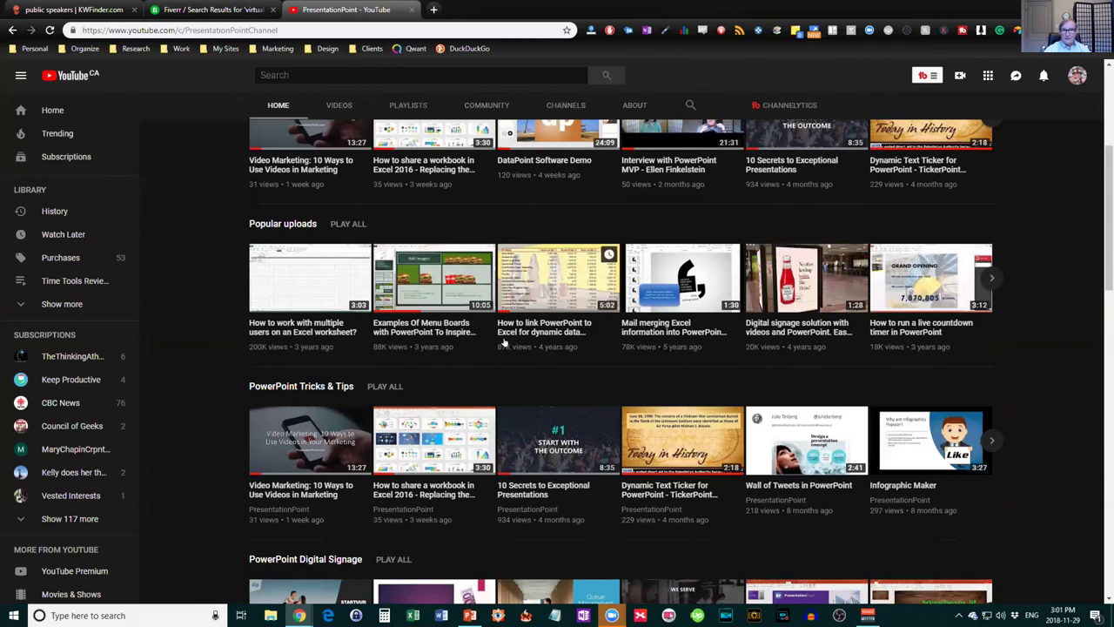
scroll(503, 344, "up", 3)
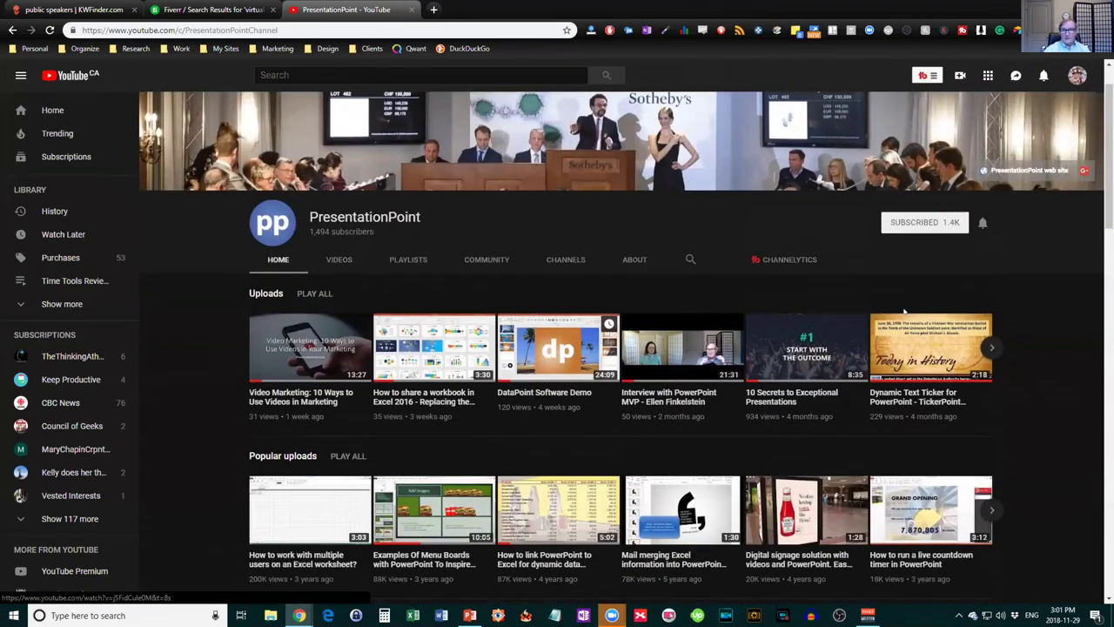
scroll(1044, 385, "down", 2)
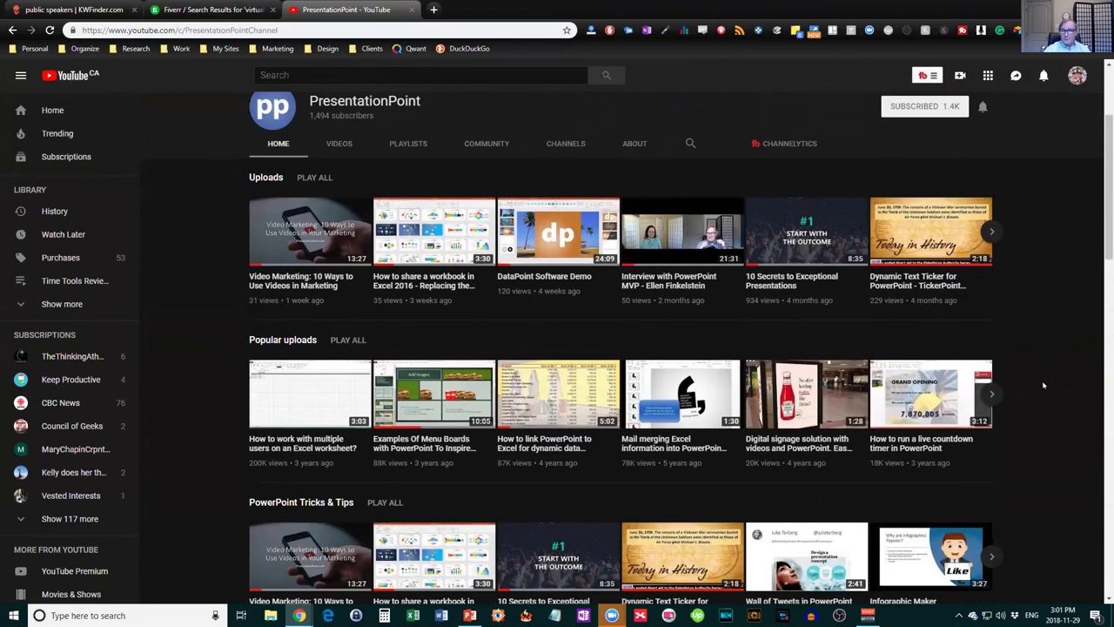
scroll(1044, 385, "down", 3)
scroll(1045, 377, "up", 4)
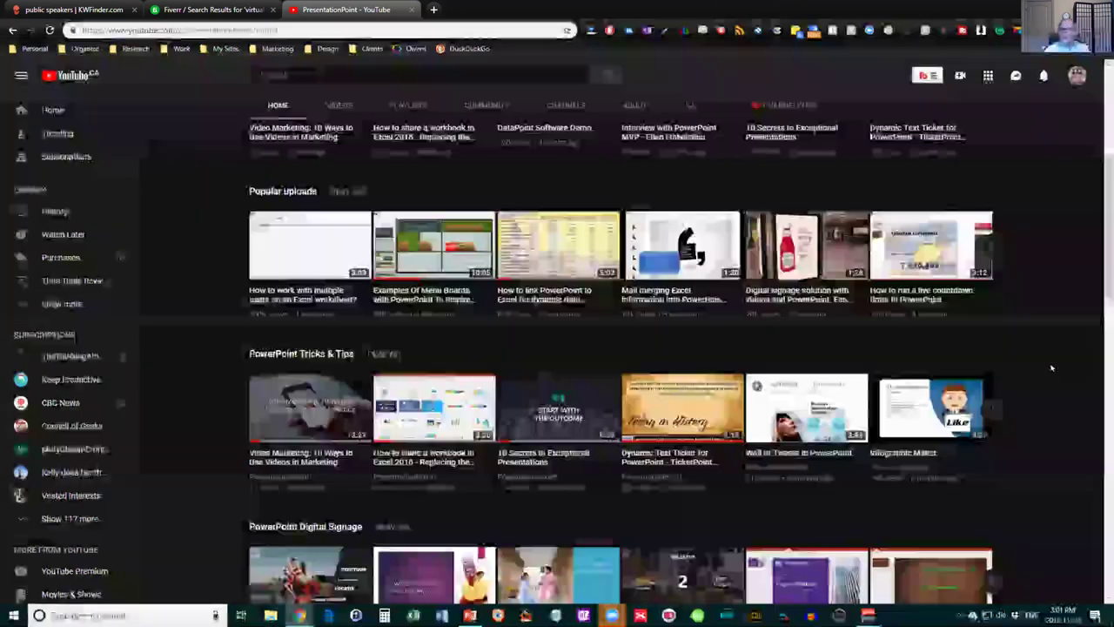